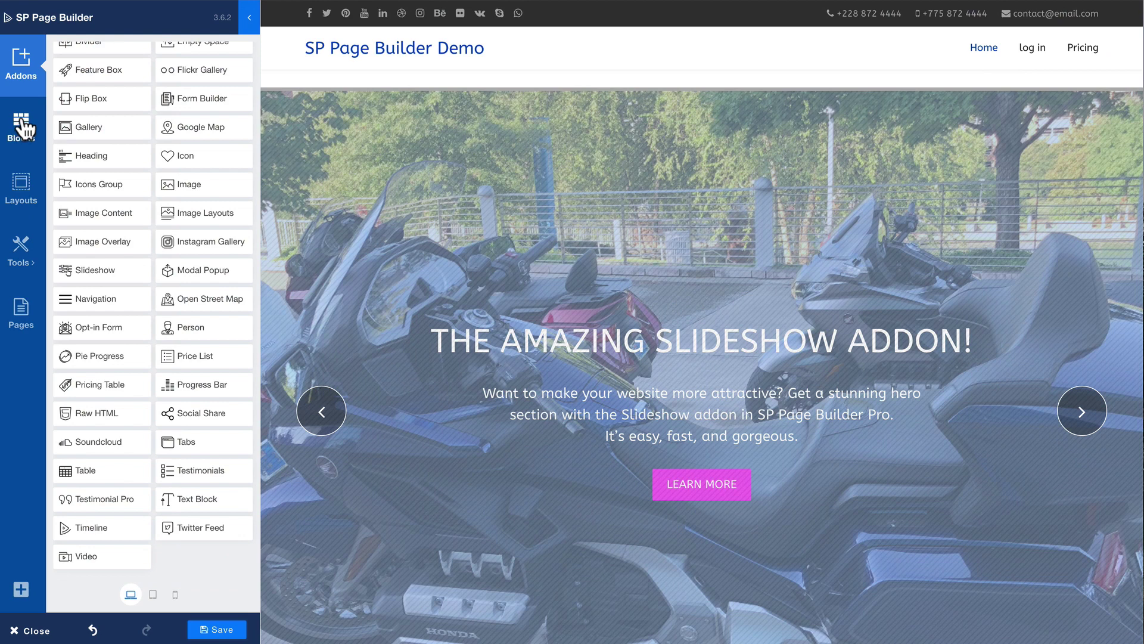
- Open the Blocks library to show its Slideshow-category block designs
{"action": "left_click", "coordinate": [20, 123]}
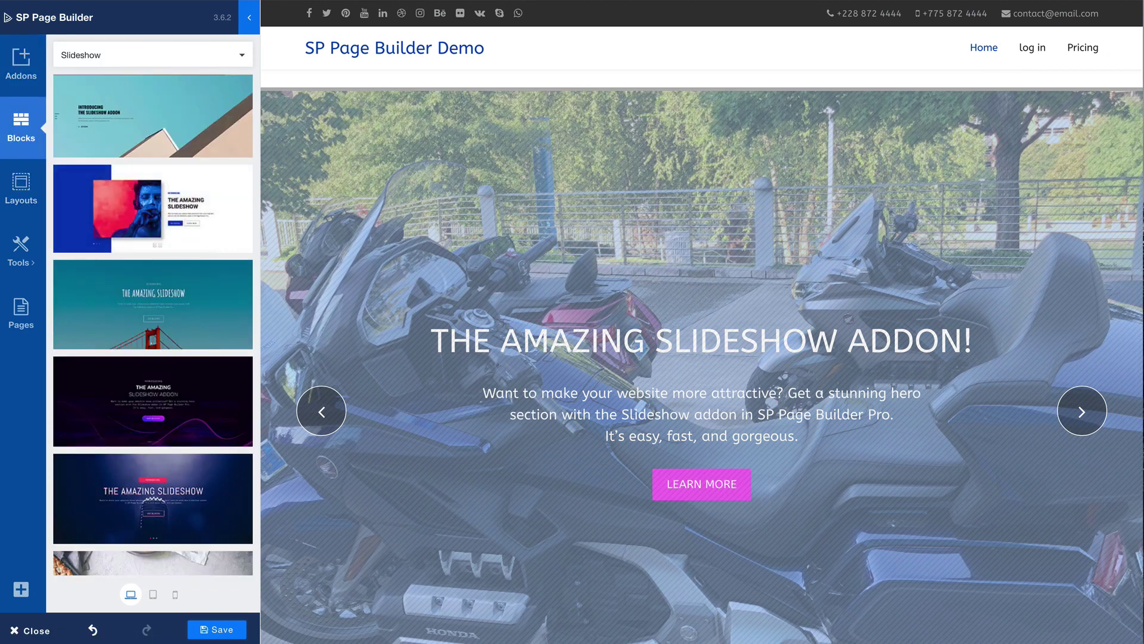
- Scroll through the block category dropdown from Slideshow down to Table
{"action": "left_click", "coordinate": [154, 55]}
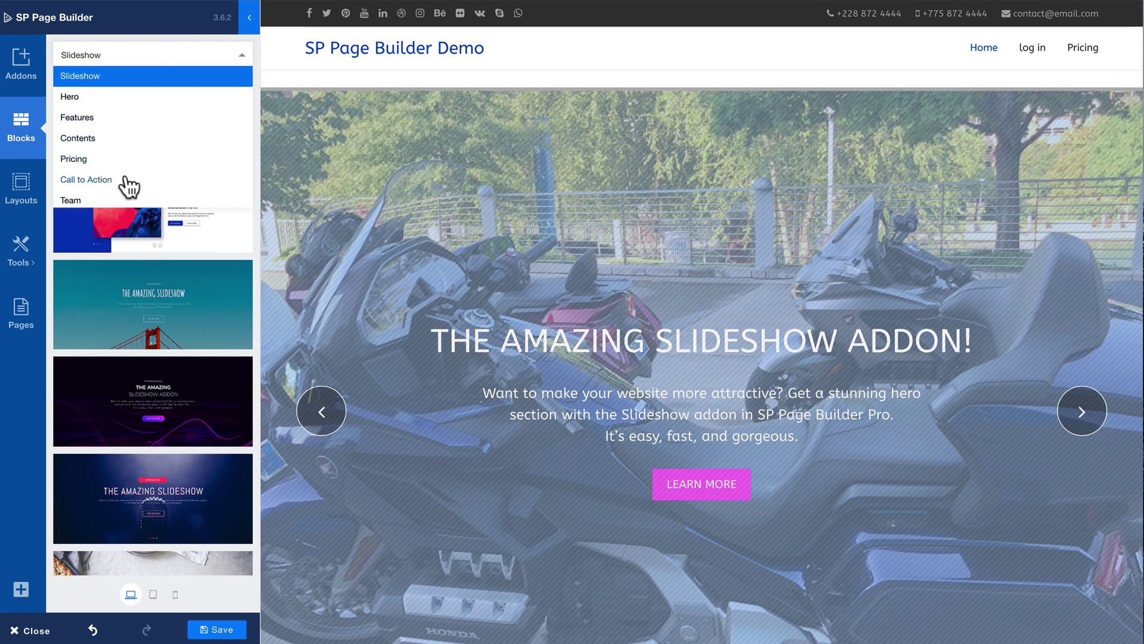
{"action": "scroll", "coordinate": [123, 182], "scroll_direction": "down", "scroll_amount": 3}
{"action": "scroll", "coordinate": [152, 169], "scroll_direction": "down", "scroll_amount": 3}
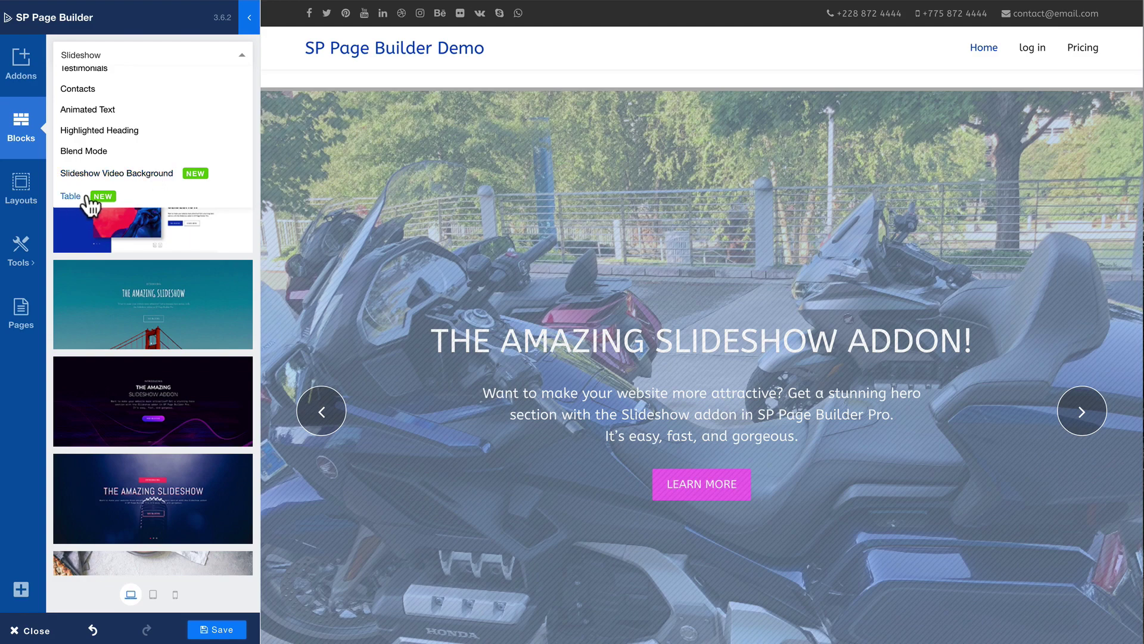
{"action": "scroll", "coordinate": [122, 166], "scroll_direction": "up", "scroll_amount": 5}
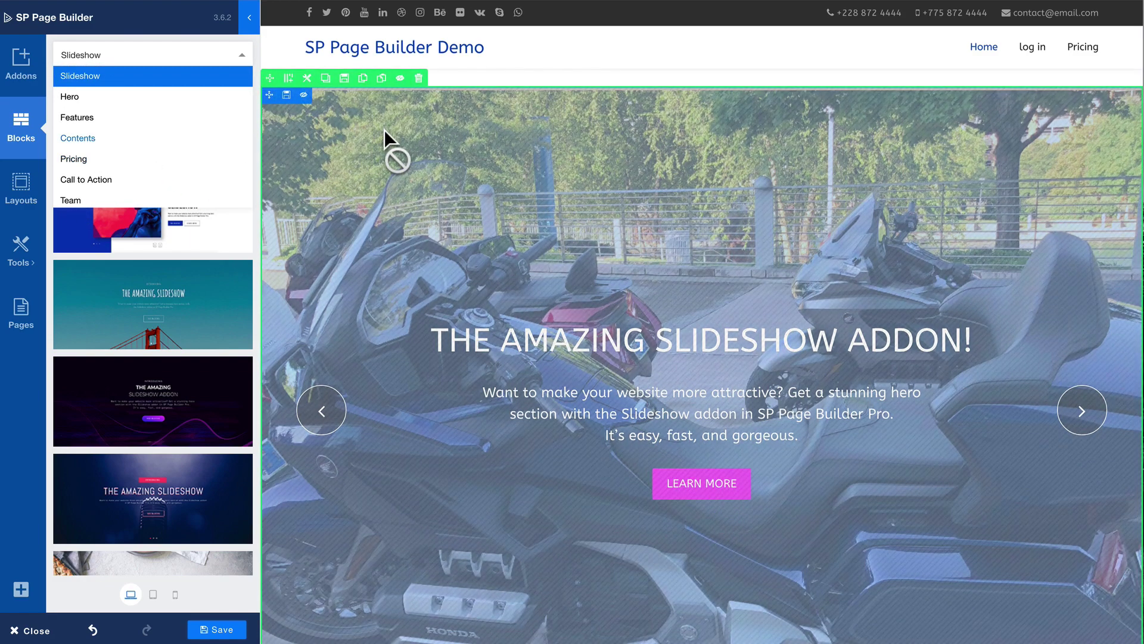
{"action": "scroll", "coordinate": [384, 130], "scroll_direction": "down", "scroll_amount": 10}
{"action": "scroll", "coordinate": [385, 131], "scroll_direction": "up", "scroll_amount": 10}
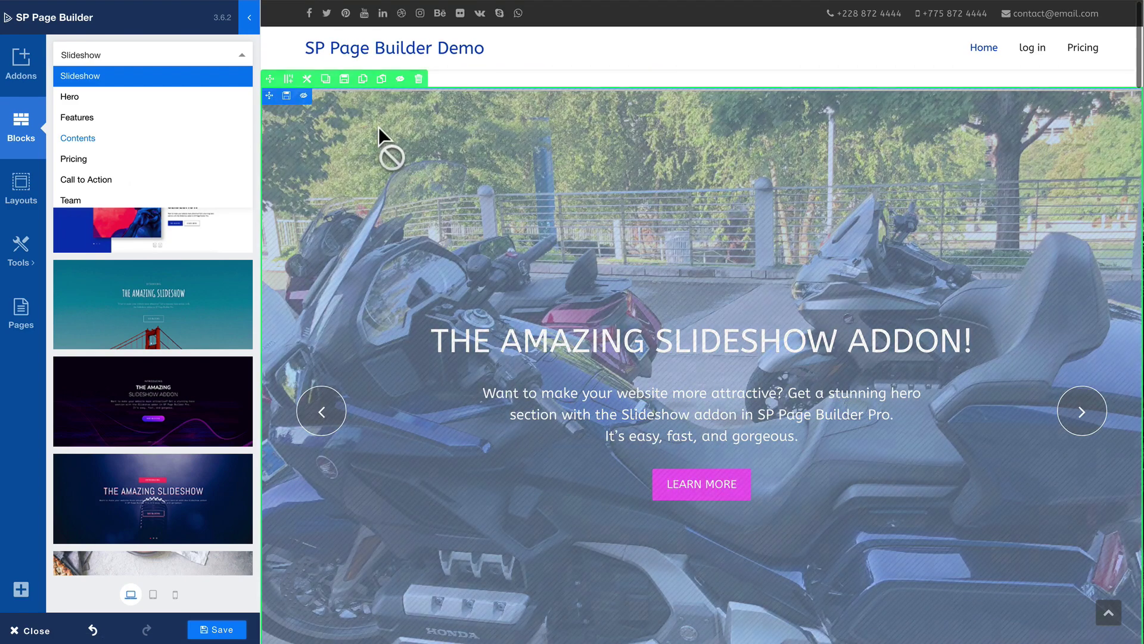
- Delete the top motorcycle slideshow row and switch the library to Hero blocks
{"action": "left_click", "coordinate": [413, 77]}
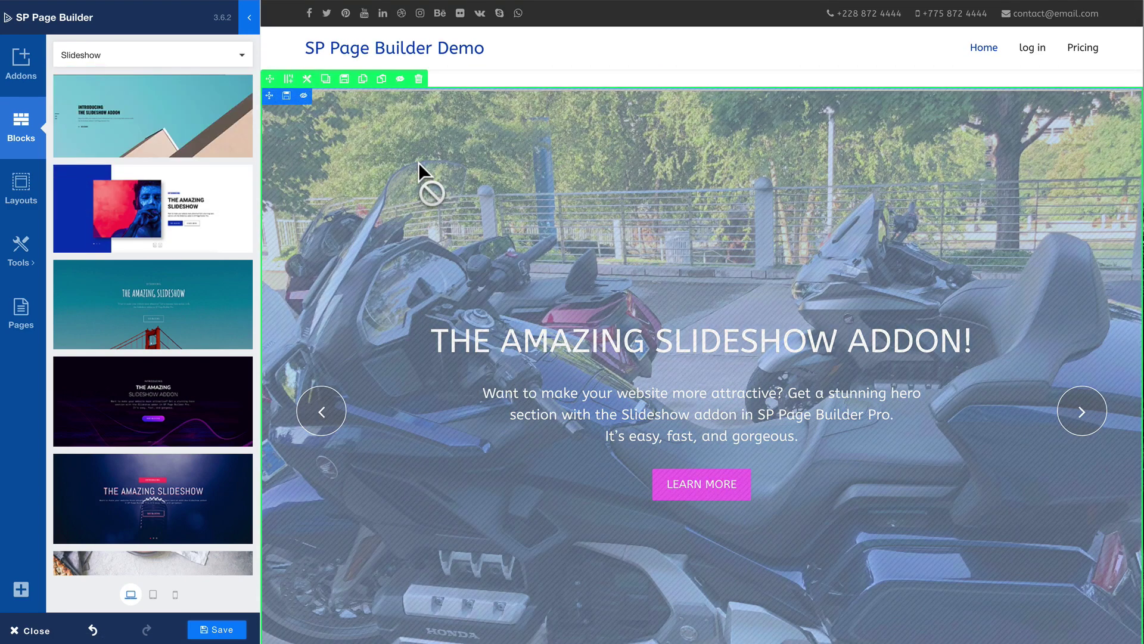
{"action": "left_click", "coordinate": [419, 78]}
{"action": "left_click", "coordinate": [684, 71]}
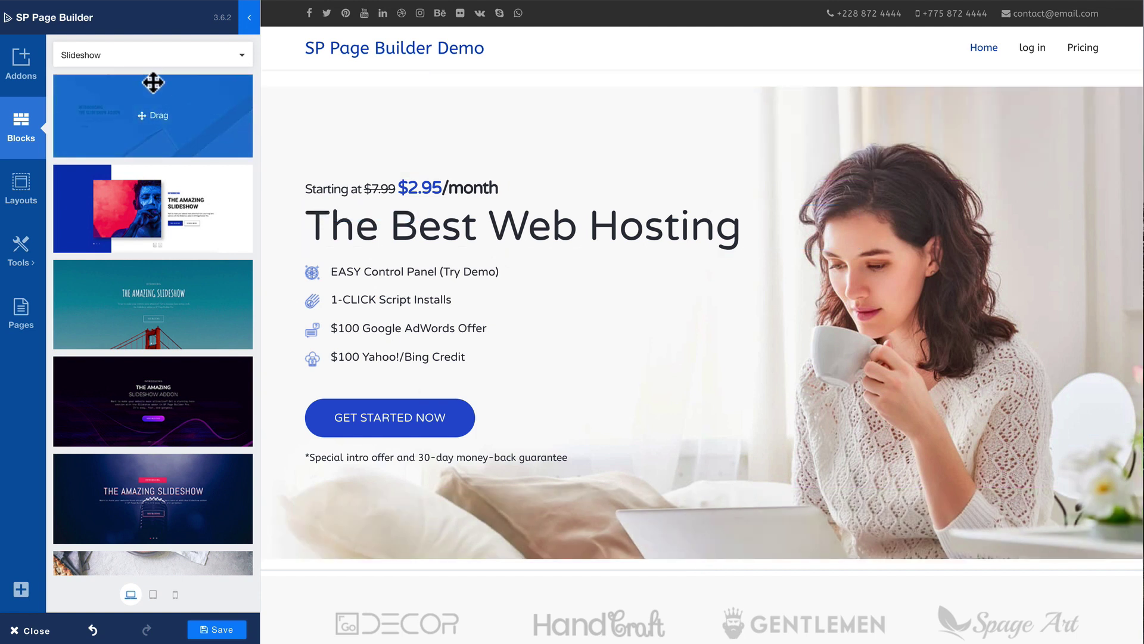
{"action": "left_click", "coordinate": [161, 57]}
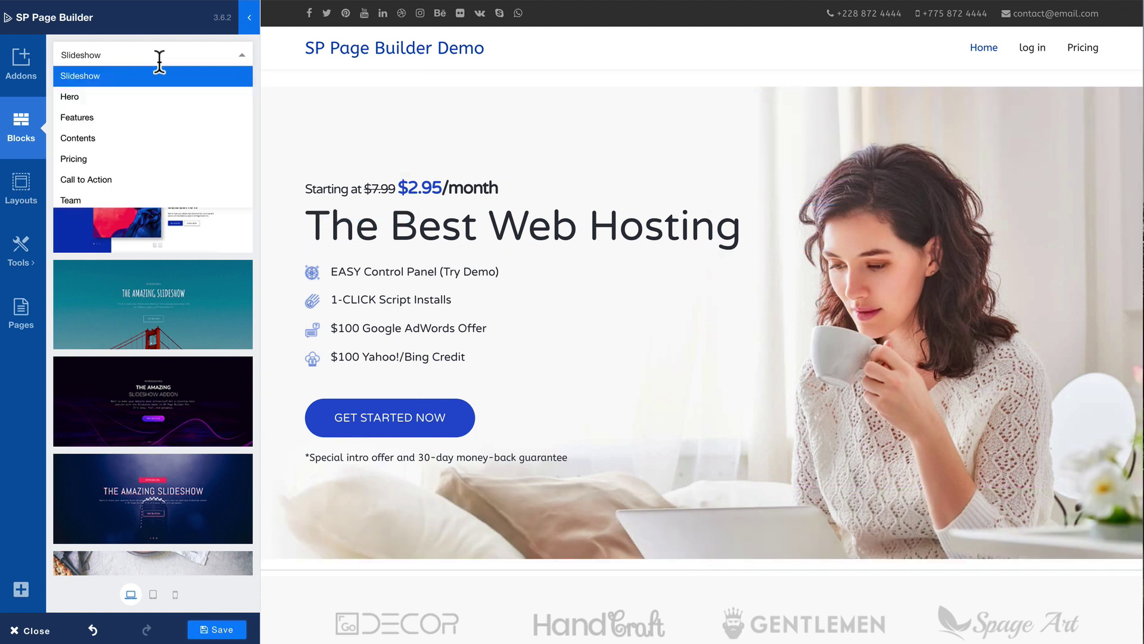
{"action": "left_click", "coordinate": [92, 98]}
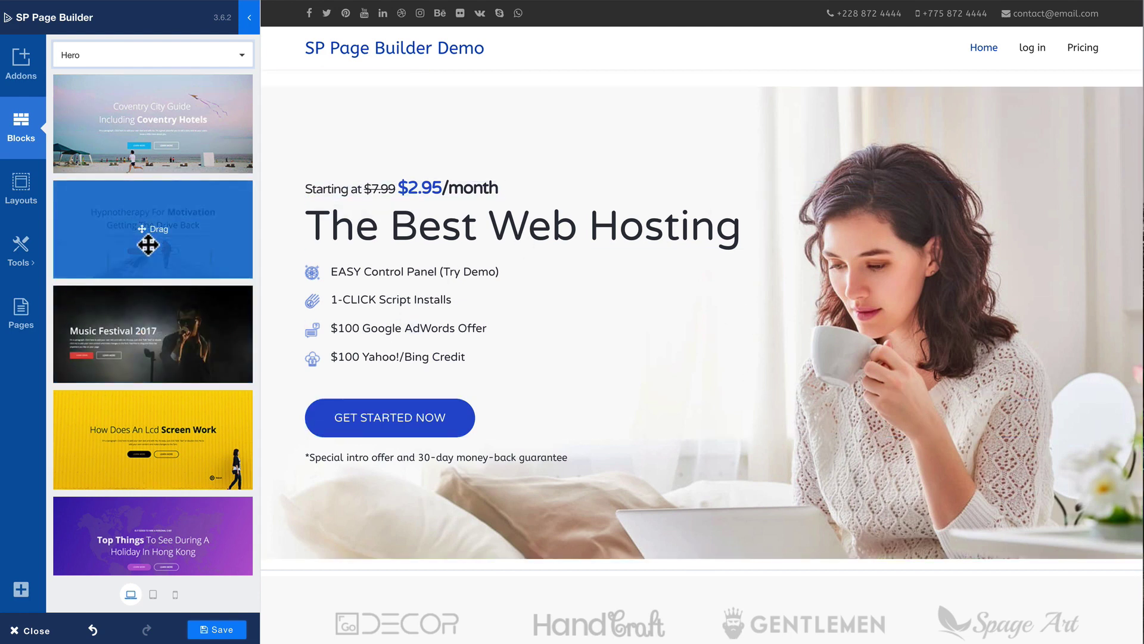
- Place the snowy 'Hypnotherapy For Motivation' hero at the page top and edit its button group
{"action": "left_click_drag", "start_coordinate": [147, 244], "coordinate": [403, 115]}
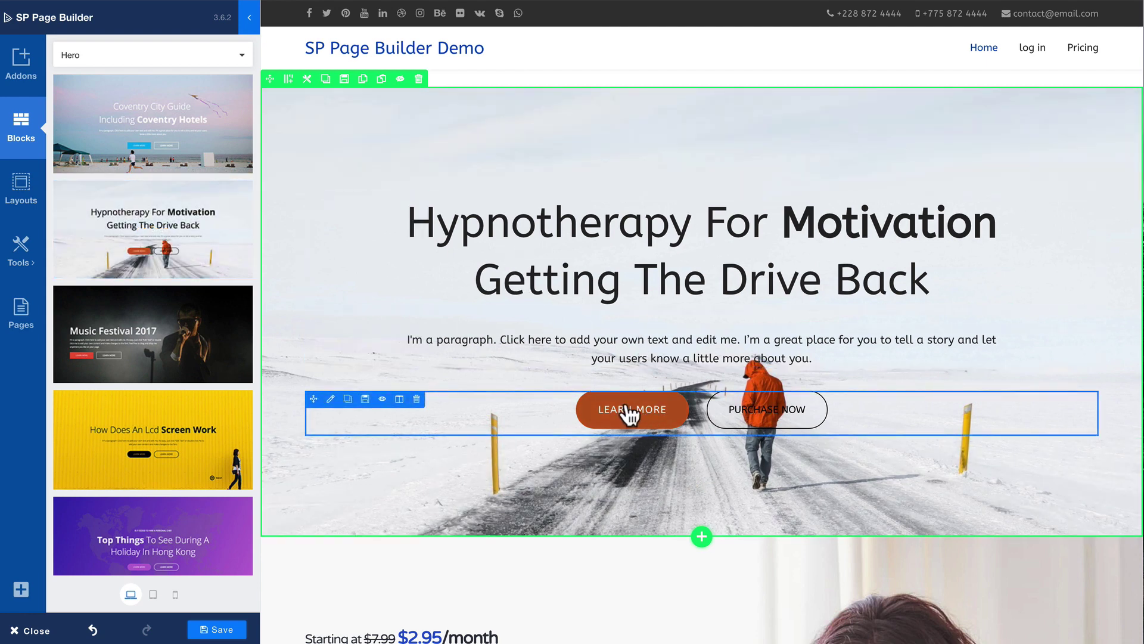
{"action": "left_click", "coordinate": [637, 422]}
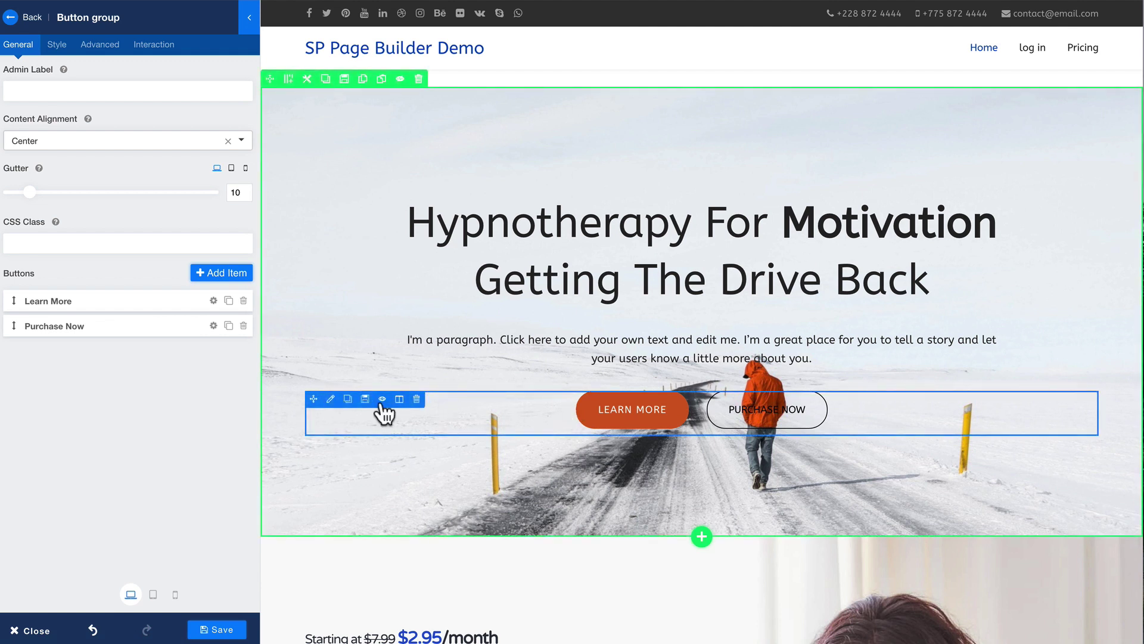
{"action": "left_click", "coordinate": [213, 300]}
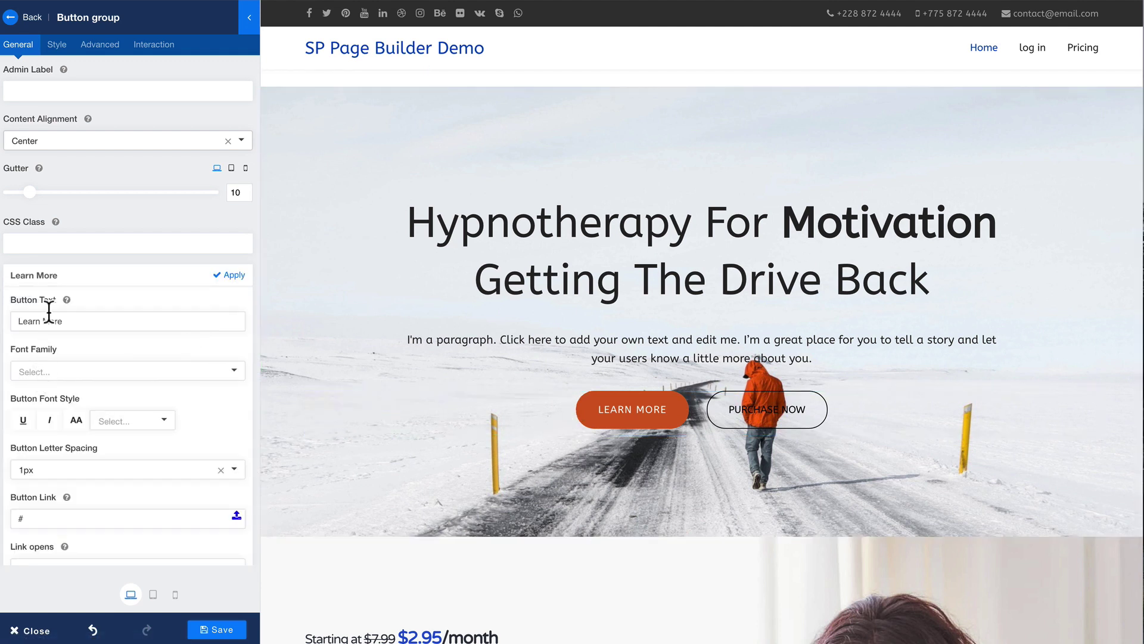
{"action": "scroll", "coordinate": [49, 311], "scroll_direction": "down", "scroll_amount": 3}
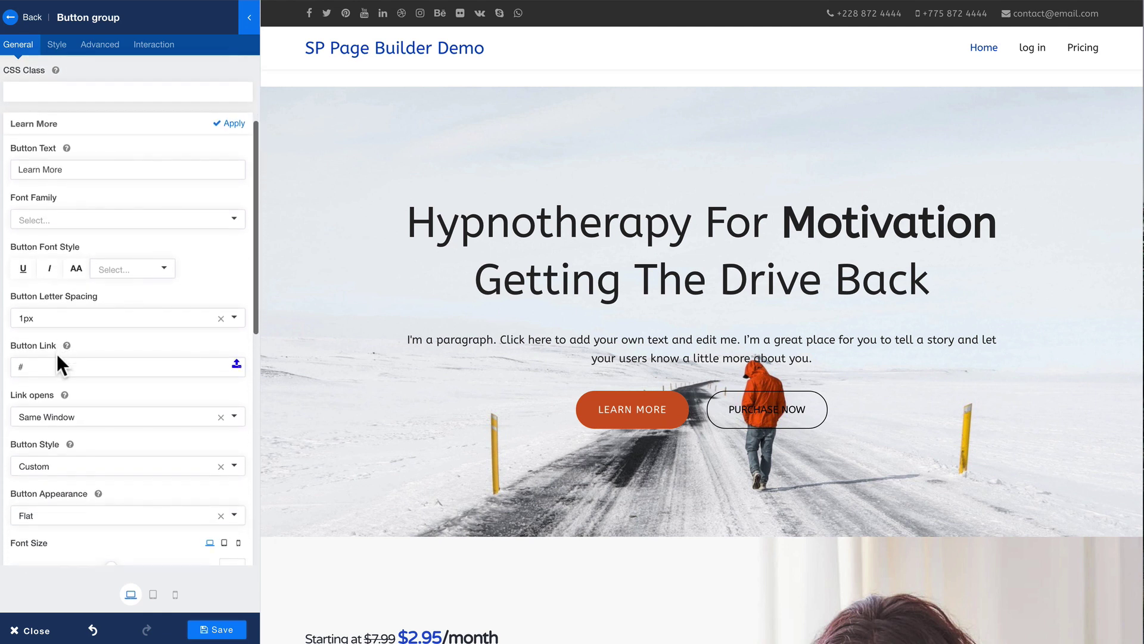
{"action": "scroll", "coordinate": [60, 356], "scroll_direction": "down", "scroll_amount": 1}
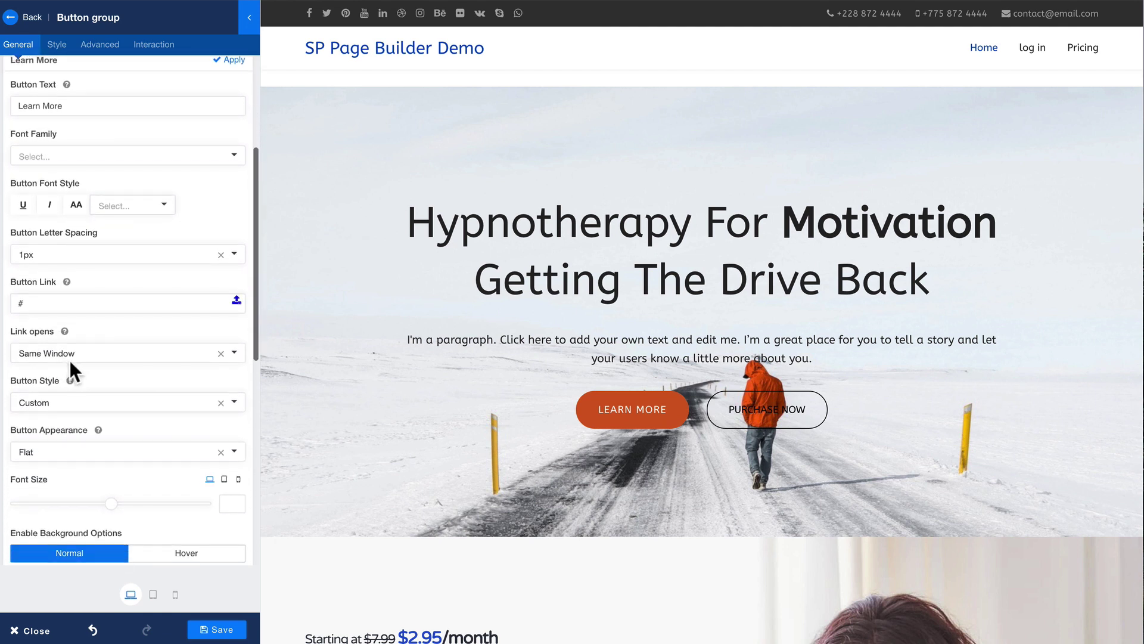
{"action": "scroll", "coordinate": [26, 356], "scroll_direction": "down", "scroll_amount": 2}
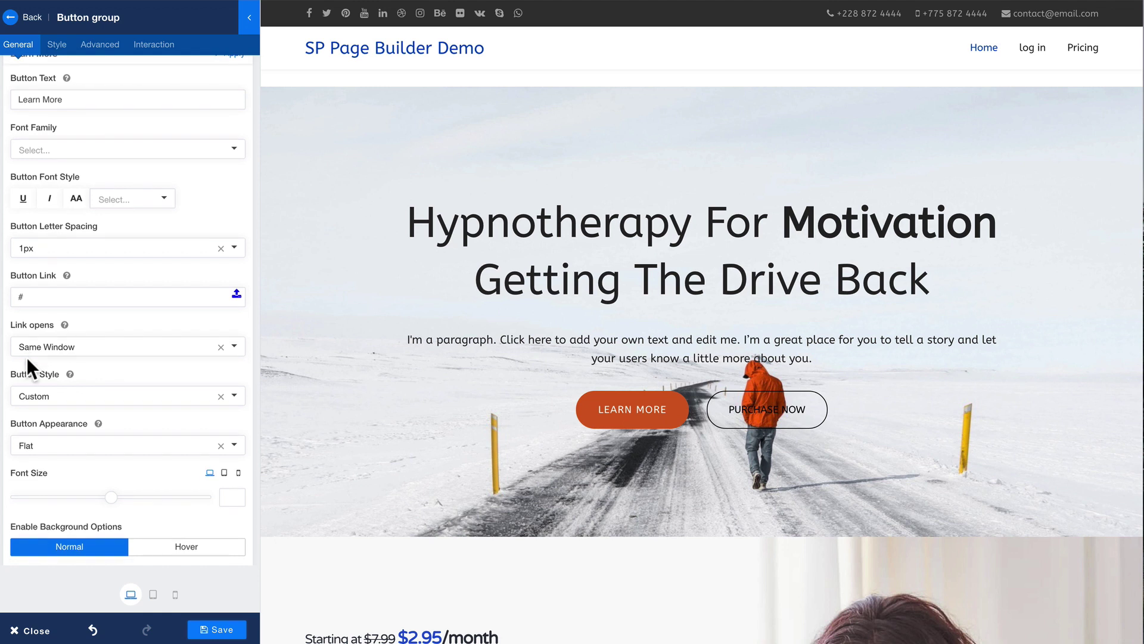
{"action": "scroll", "coordinate": [26, 357], "scroll_direction": "down", "scroll_amount": 2}
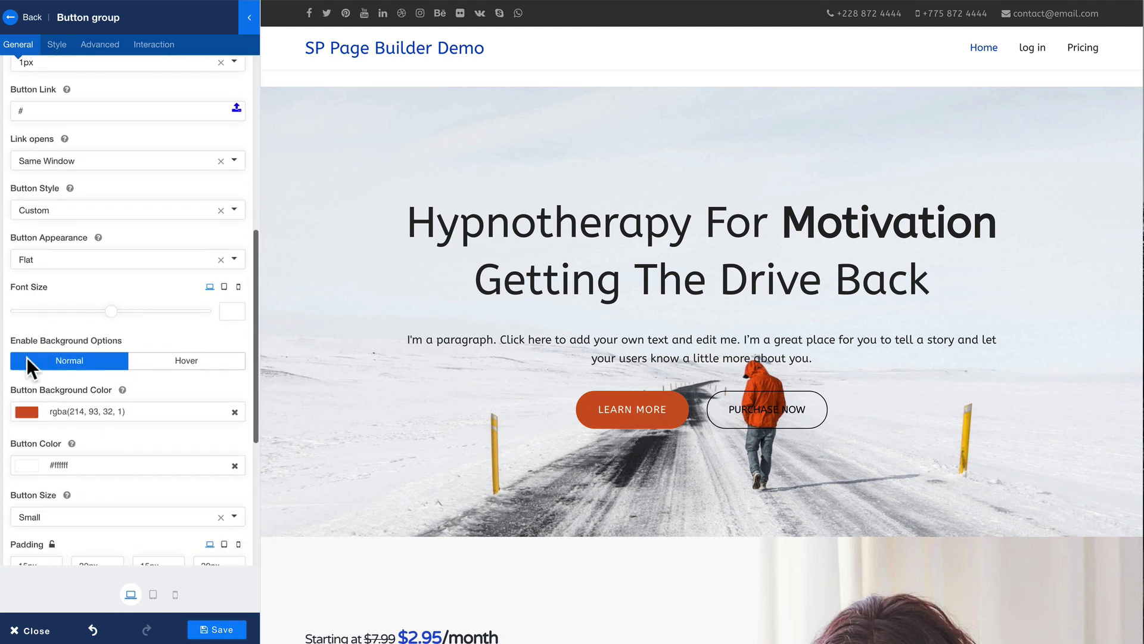
{"action": "scroll", "coordinate": [138, 369], "scroll_direction": "down", "scroll_amount": 3}
{"action": "scroll", "coordinate": [138, 368], "scroll_direction": "down", "scroll_amount": 3}
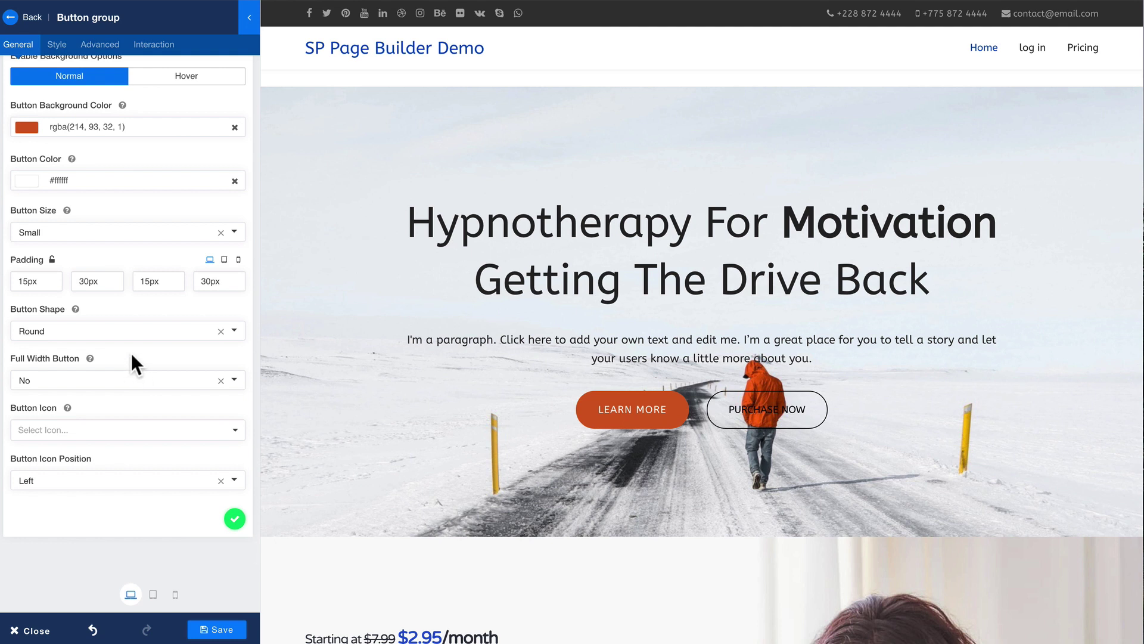
{"action": "scroll", "coordinate": [124, 342], "scroll_direction": "up", "scroll_amount": 1}
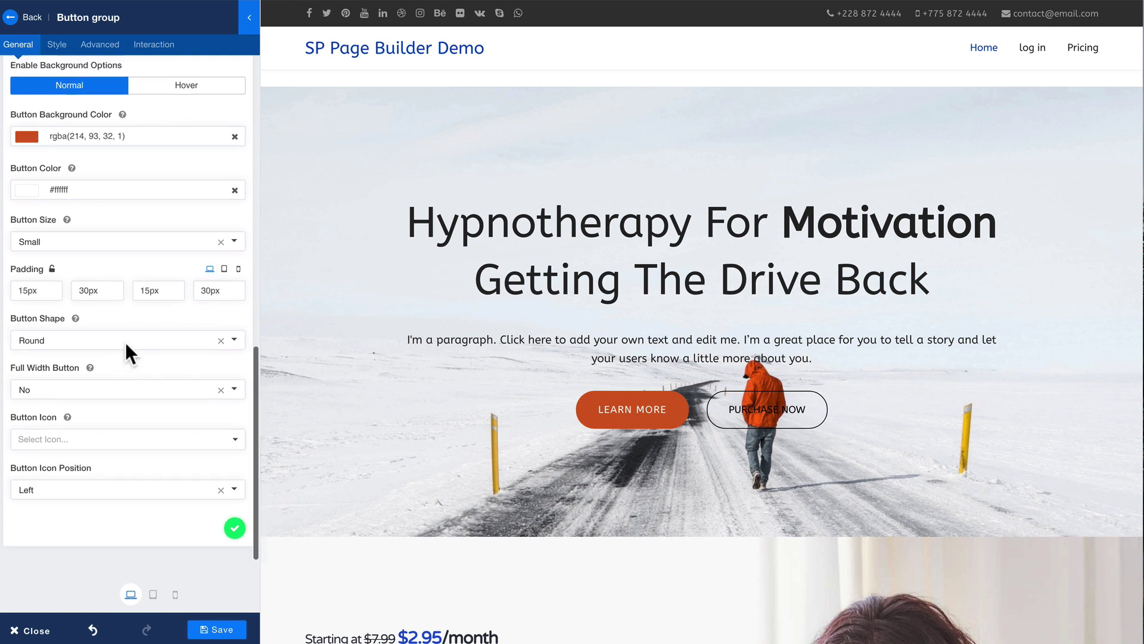
{"action": "left_click", "coordinate": [235, 528]}
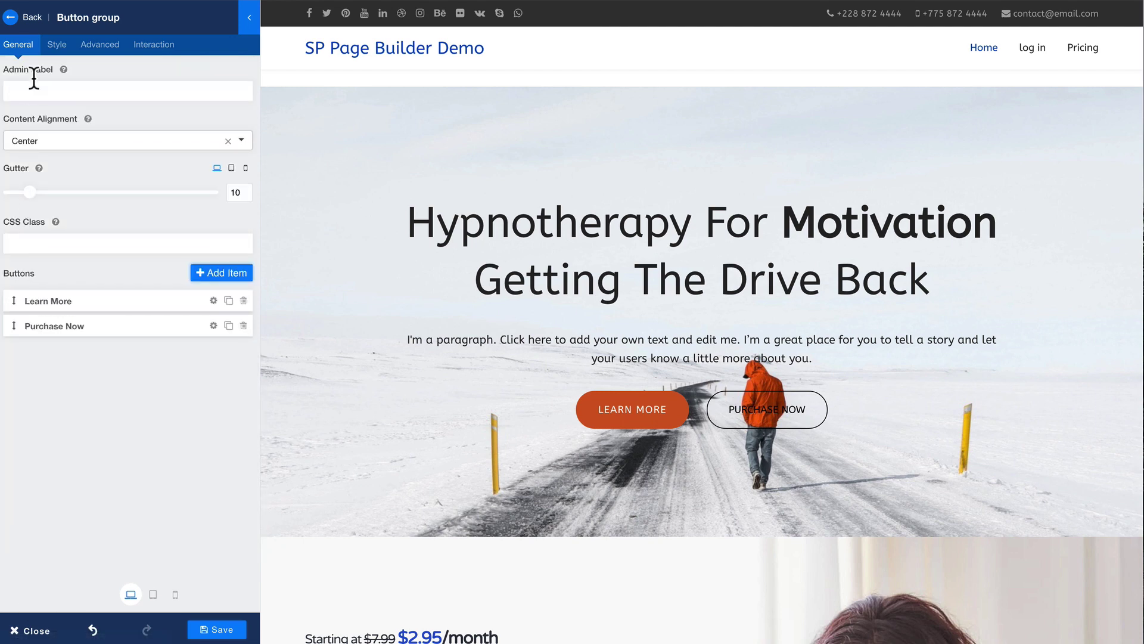
- From the Team category, place the third, circular-photo 'Meet Our Team' block below the hero
{"action": "left_click", "coordinate": [29, 19]}
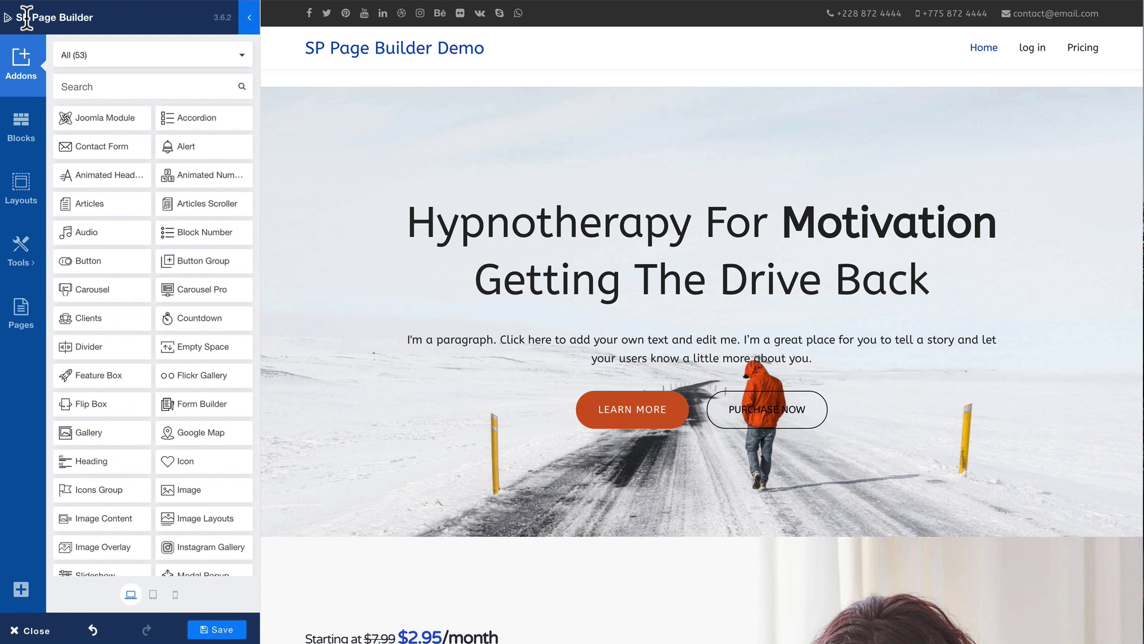
{"action": "left_click", "coordinate": [16, 128]}
{"action": "left_click", "coordinate": [101, 55]}
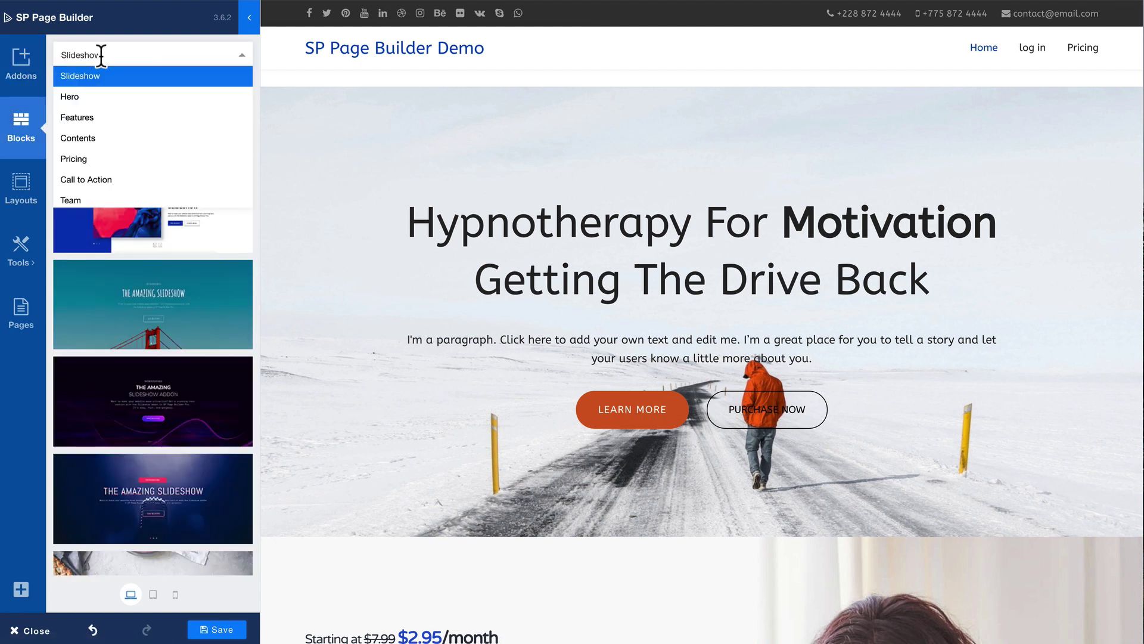
{"action": "scroll", "coordinate": [97, 179], "scroll_direction": "down", "scroll_amount": 2}
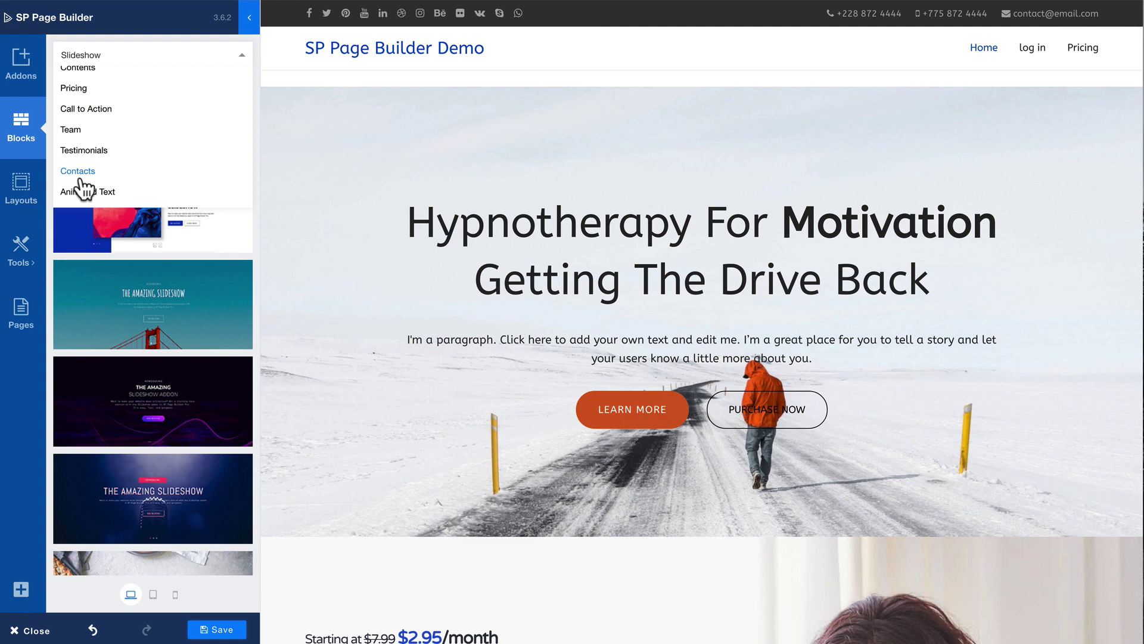
{"action": "left_click", "coordinate": [73, 139]}
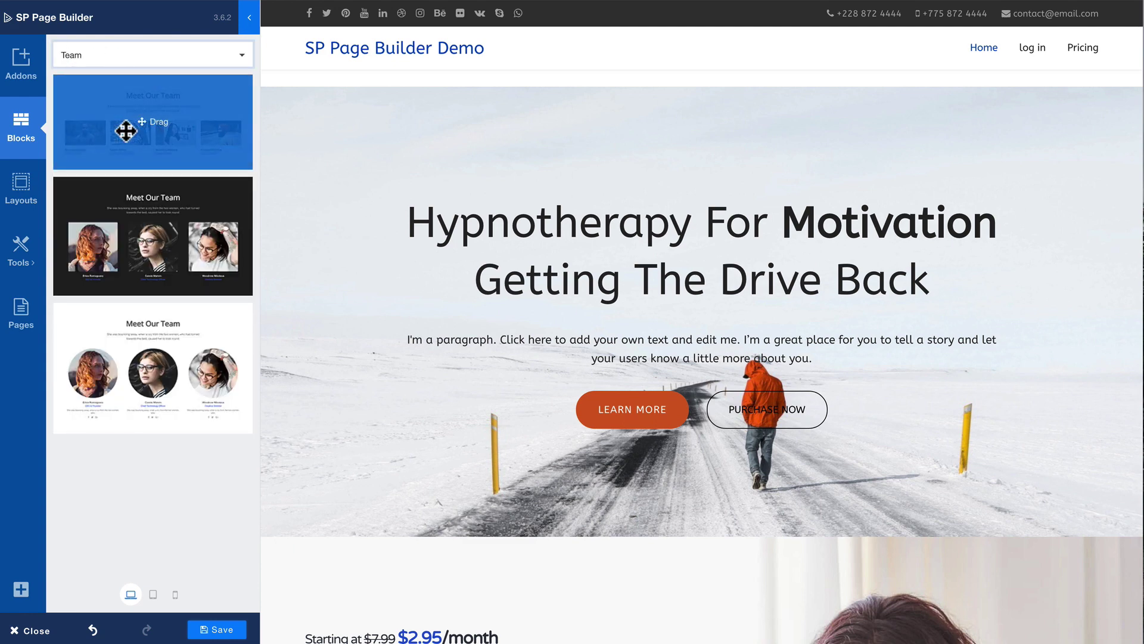
{"action": "left_click_drag", "start_coordinate": [125, 341], "coordinate": [420, 525]}
- Inspect the three team member cards and the section's column layout, revisiting the first member
{"action": "scroll", "coordinate": [411, 459], "scroll_direction": "down", "scroll_amount": 10}
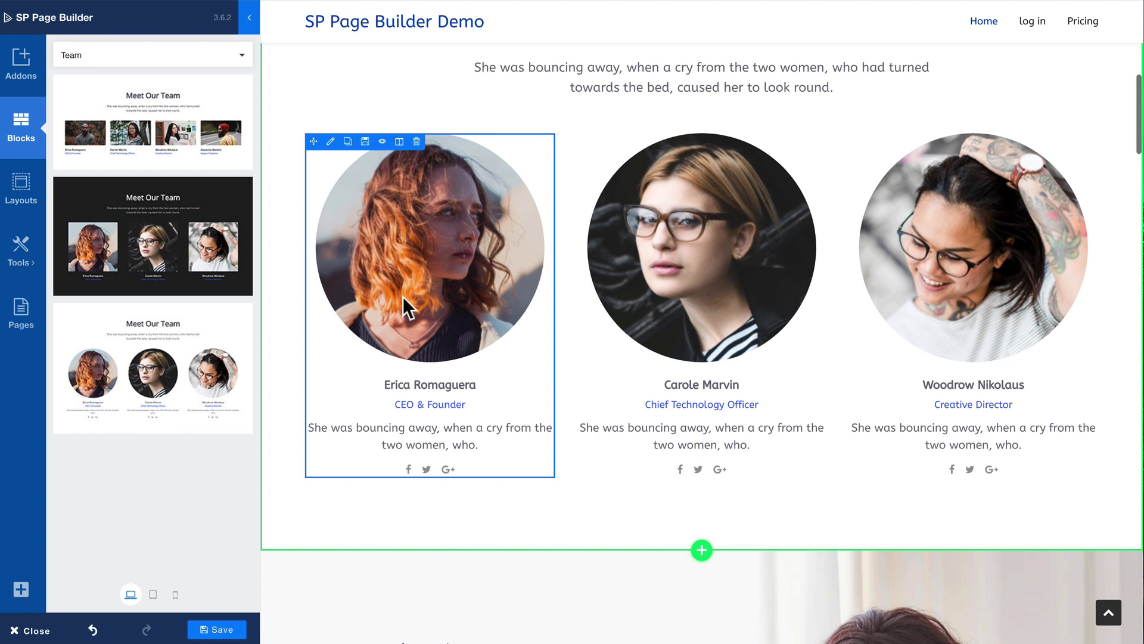
{"action": "left_click", "coordinate": [401, 291]}
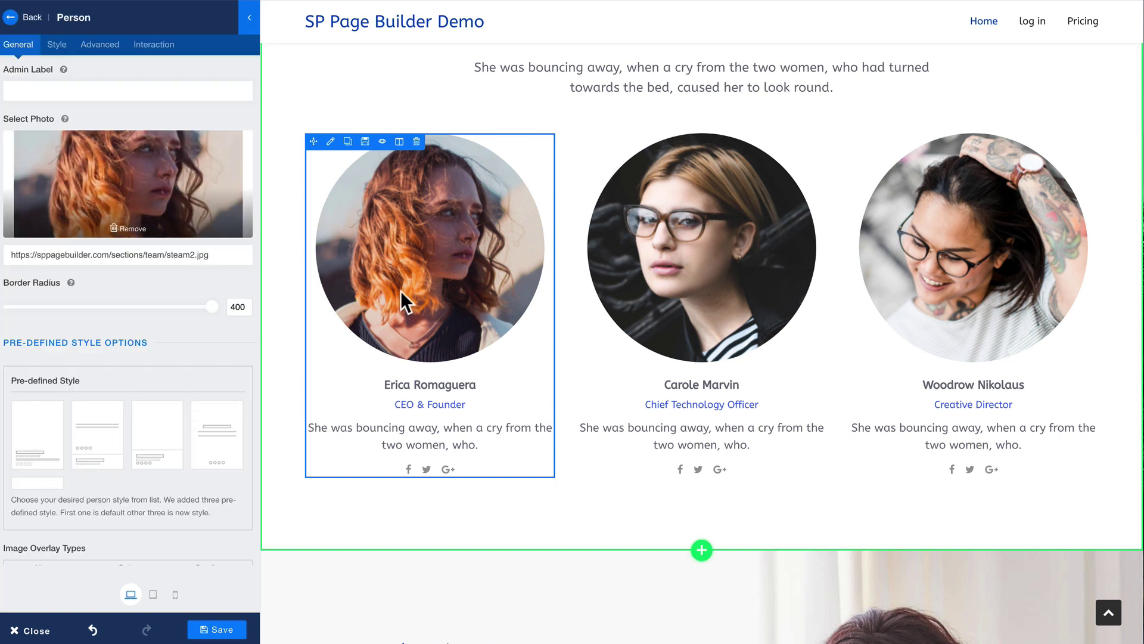
{"action": "left_click", "coordinate": [654, 277]}
{"action": "left_click", "coordinate": [924, 257]}
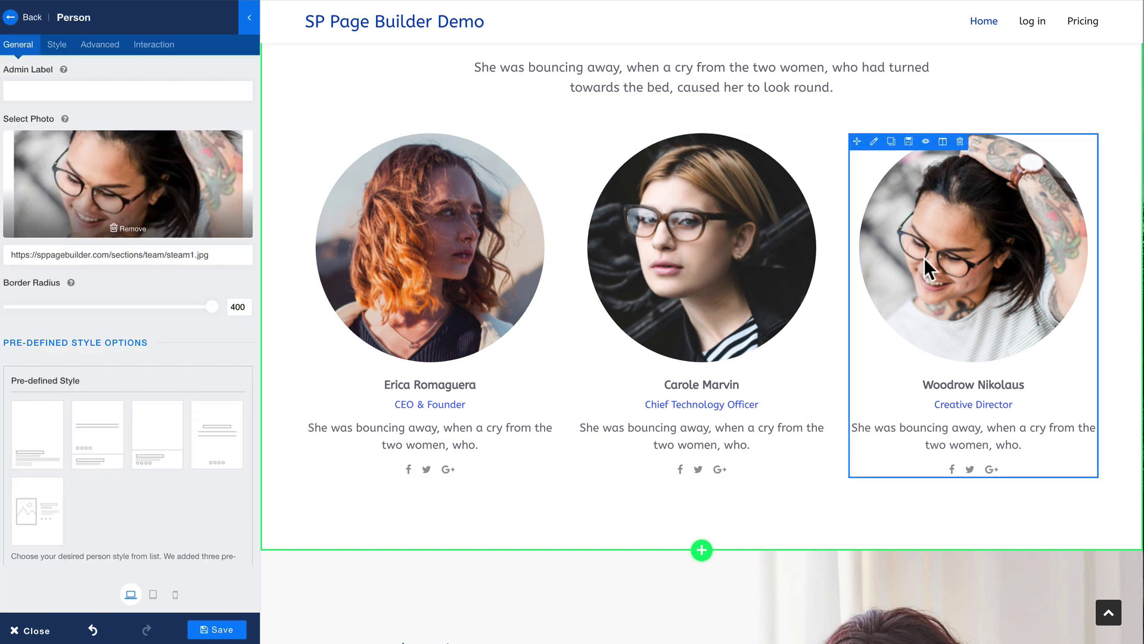
{"action": "scroll", "coordinate": [602, 312], "scroll_direction": "up", "scroll_amount": 4}
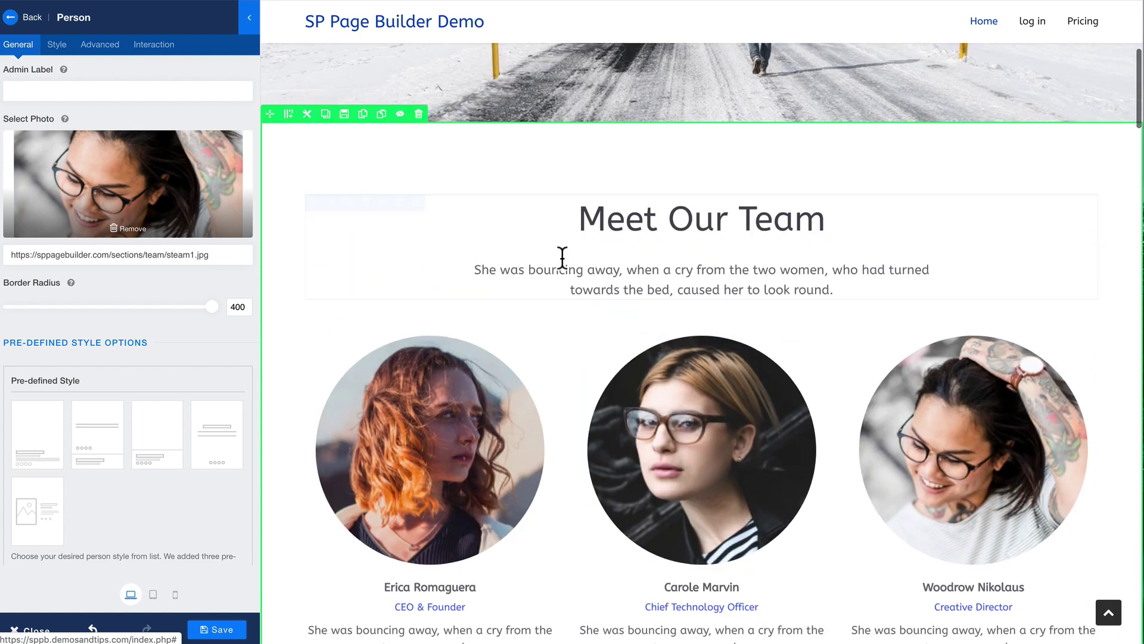
{"action": "left_click", "coordinate": [289, 117]}
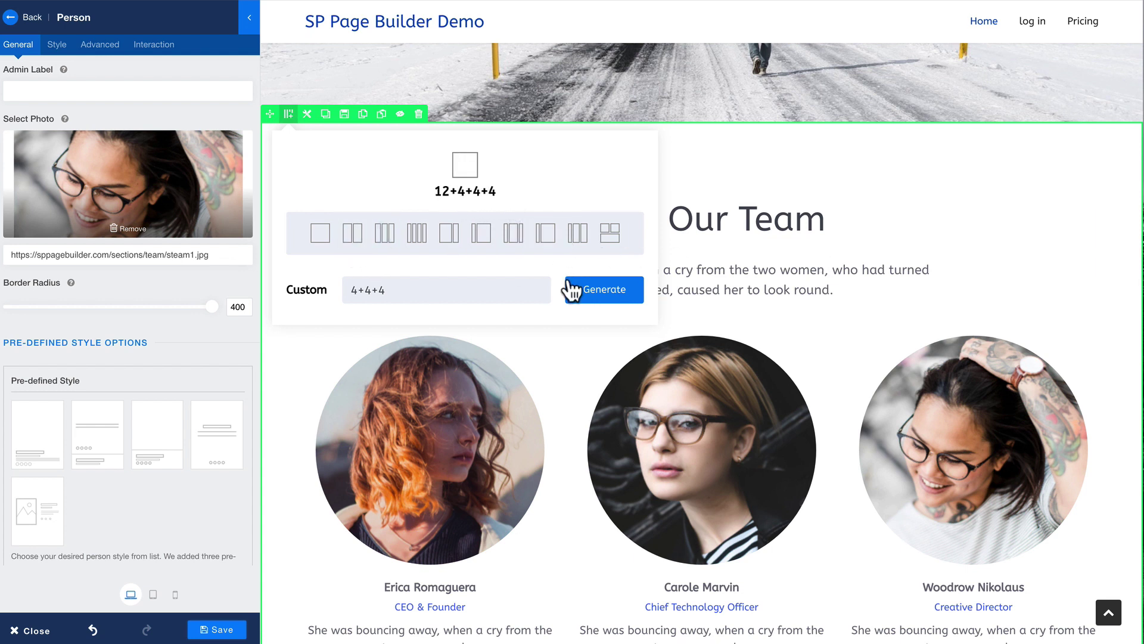
{"action": "left_click", "coordinate": [315, 370]}
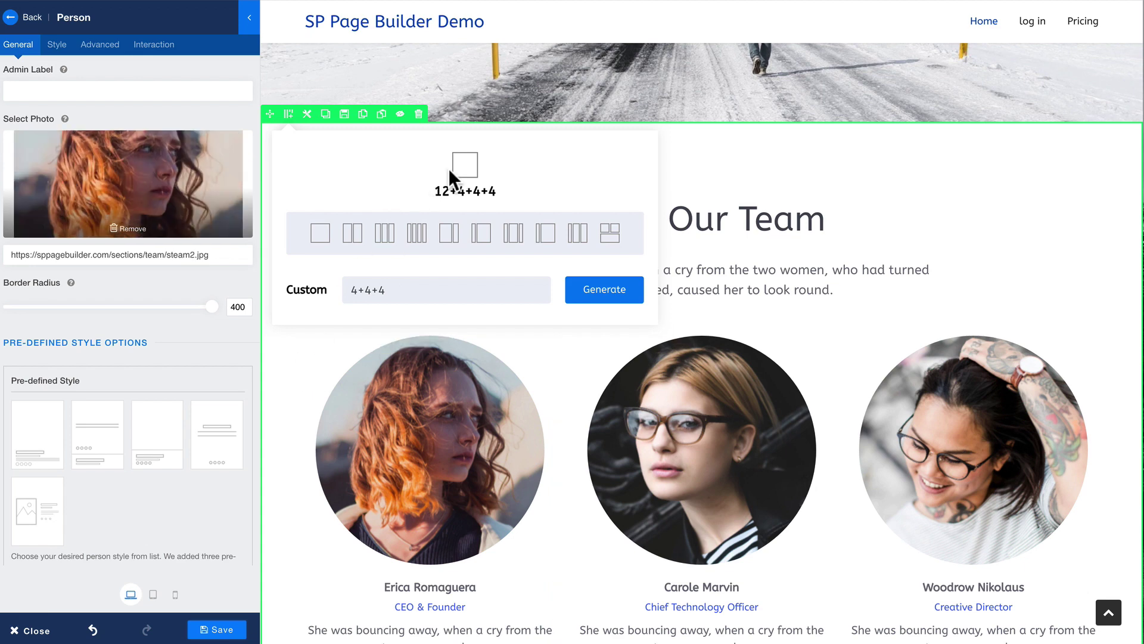
{"action": "left_click", "coordinate": [28, 19]}
- From Animated Text, place the 'This Animated Heading Is Loading' block above Meet Our Team
{"action": "left_click", "coordinate": [21, 137]}
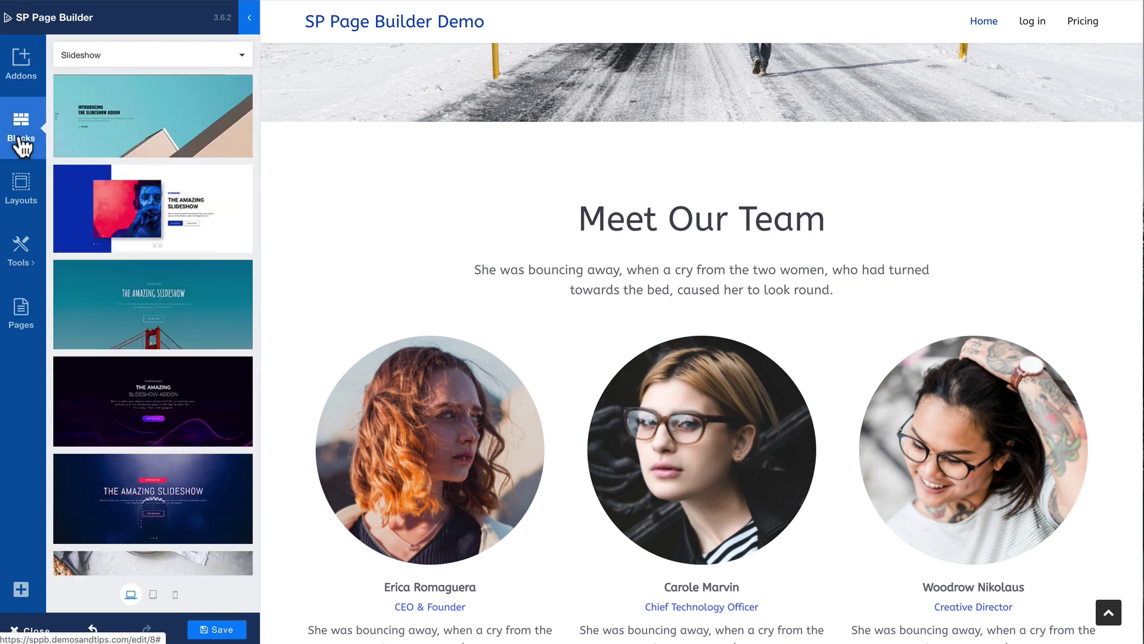
{"action": "left_click", "coordinate": [118, 62]}
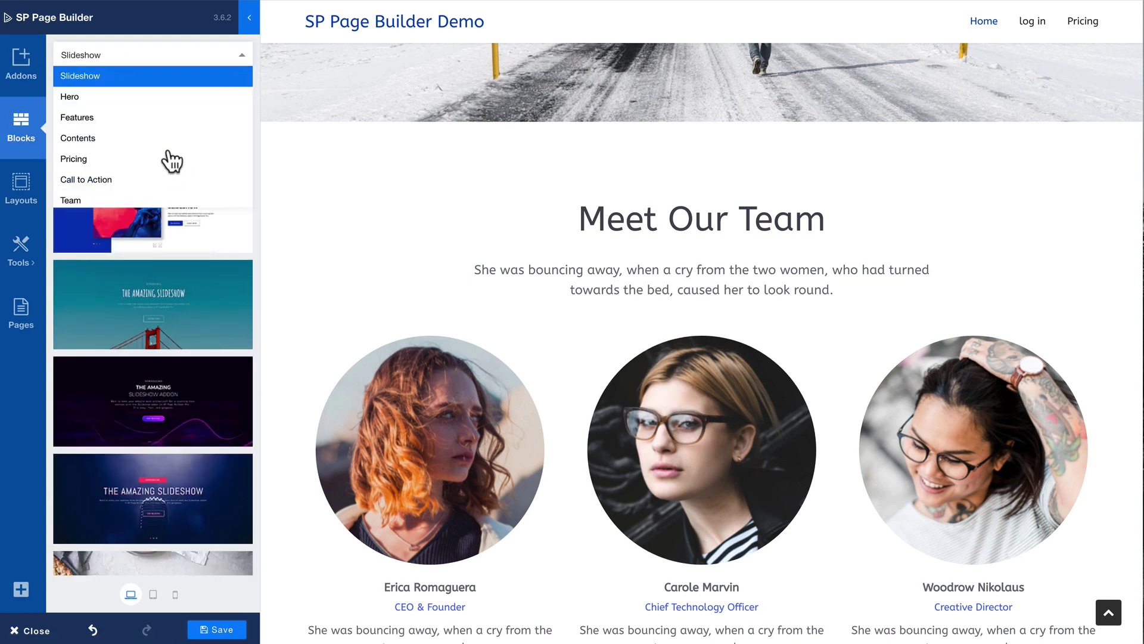
{"action": "scroll", "coordinate": [169, 161], "scroll_direction": "down", "scroll_amount": 3}
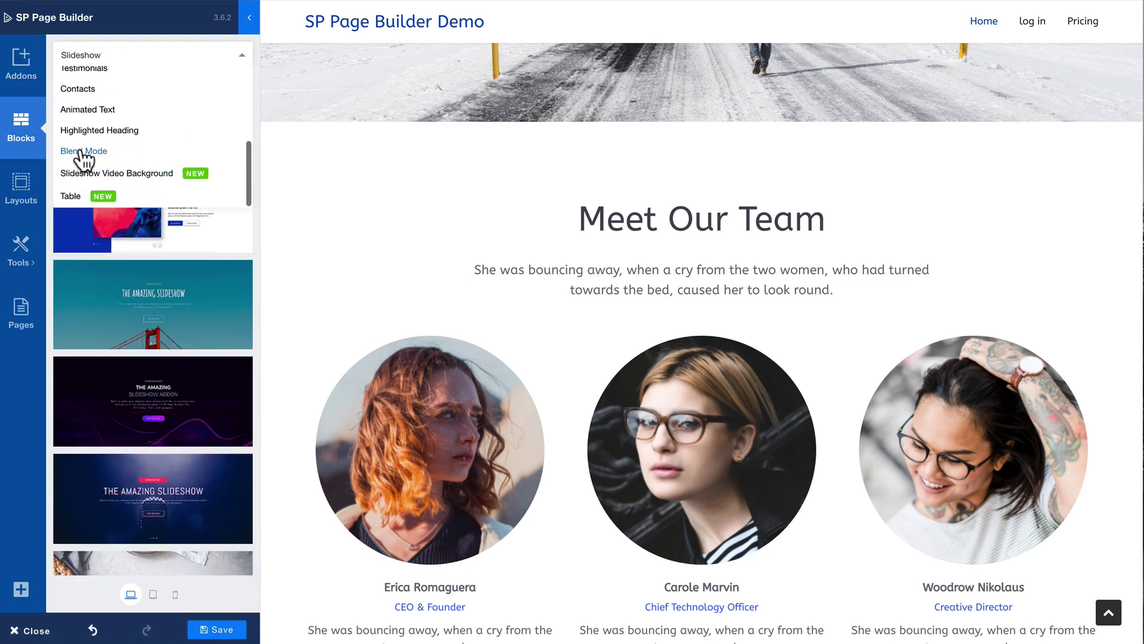
{"action": "left_click", "coordinate": [89, 99]}
{"action": "scroll", "coordinate": [133, 251], "scroll_direction": "down", "scroll_amount": 5}
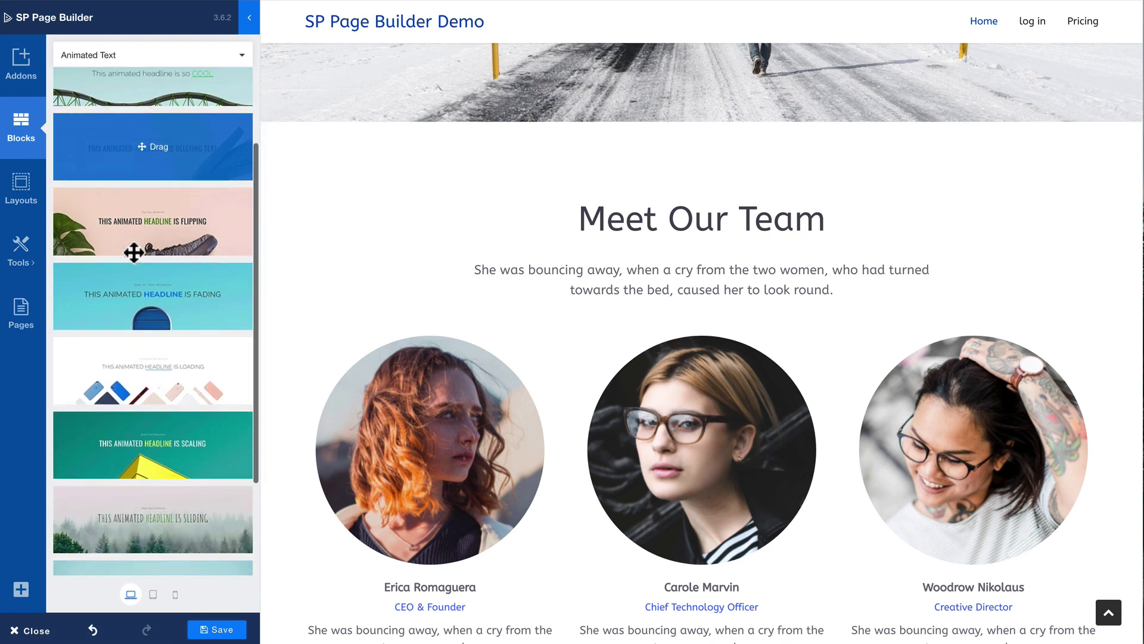
{"action": "left_click_drag", "start_coordinate": [122, 240], "coordinate": [459, 197]}
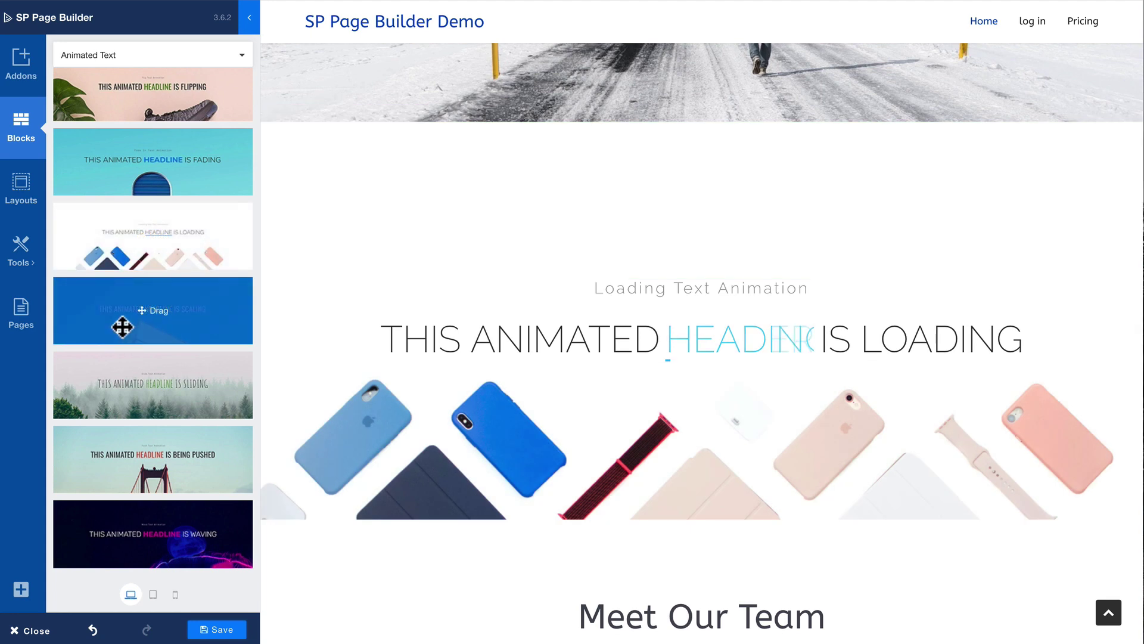
{"action": "scroll", "coordinate": [121, 325], "scroll_direction": "up", "scroll_amount": 4}
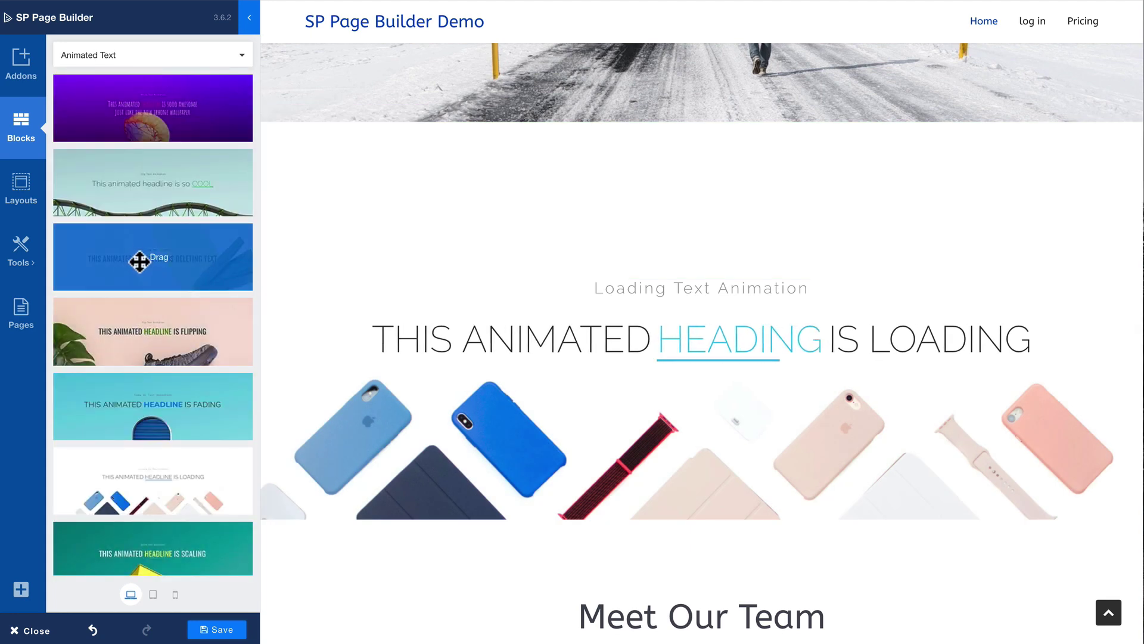
{"action": "mouse_move", "coordinate": [546, 324]}
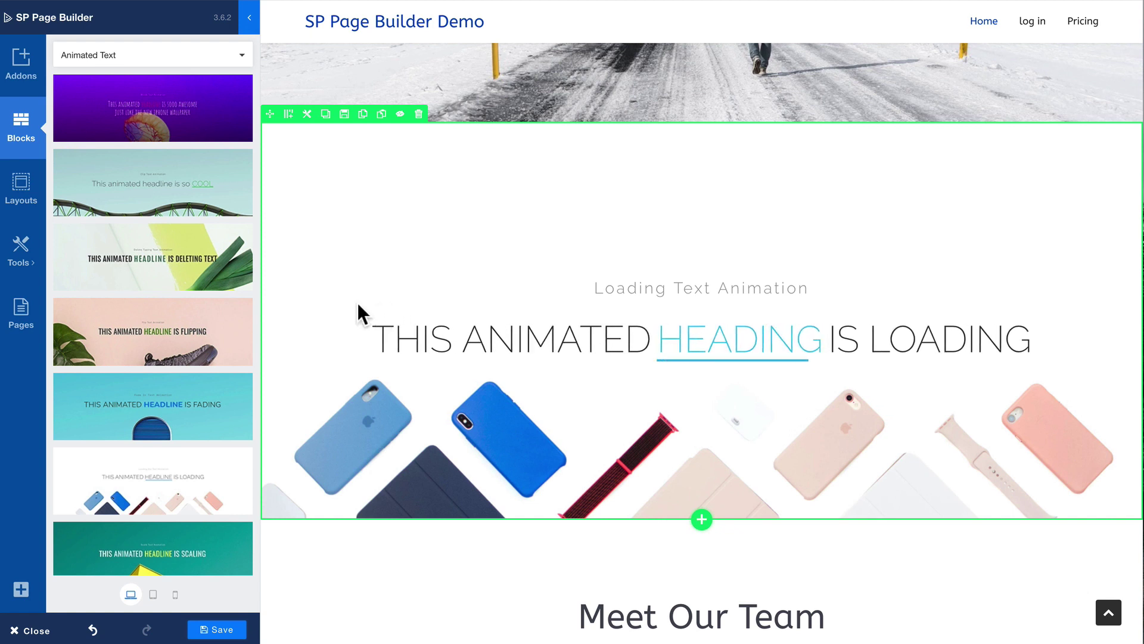
{"action": "left_click", "coordinate": [122, 56]}
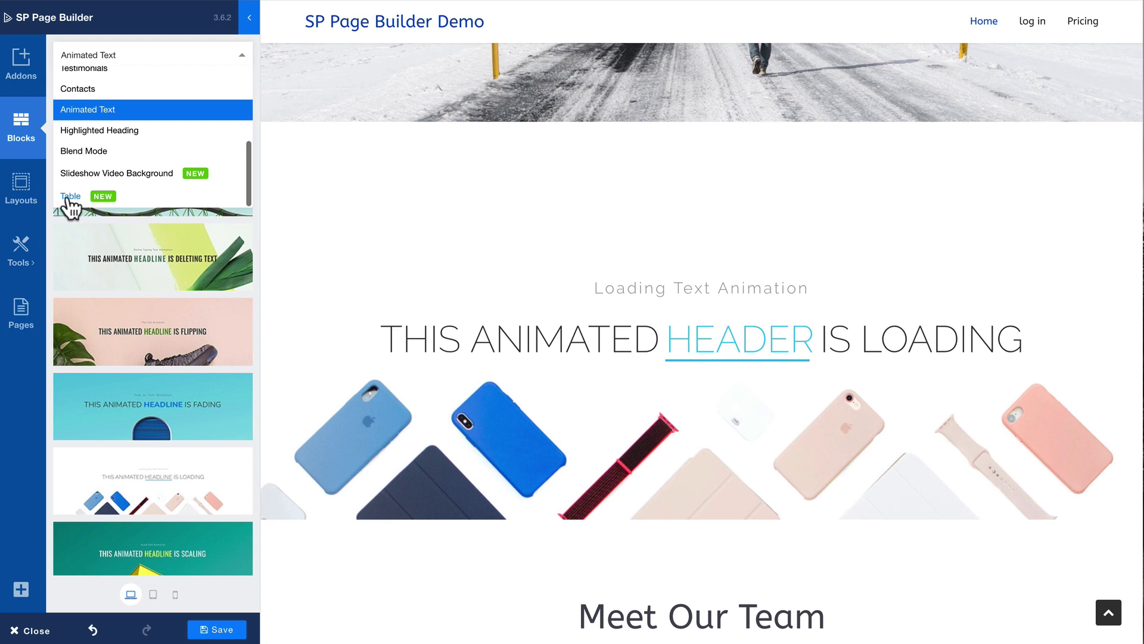
- From Blend Mode, place the 'Success is where preparation and opportunity meet.' quote above the animated text
{"action": "left_click", "coordinate": [83, 151]}
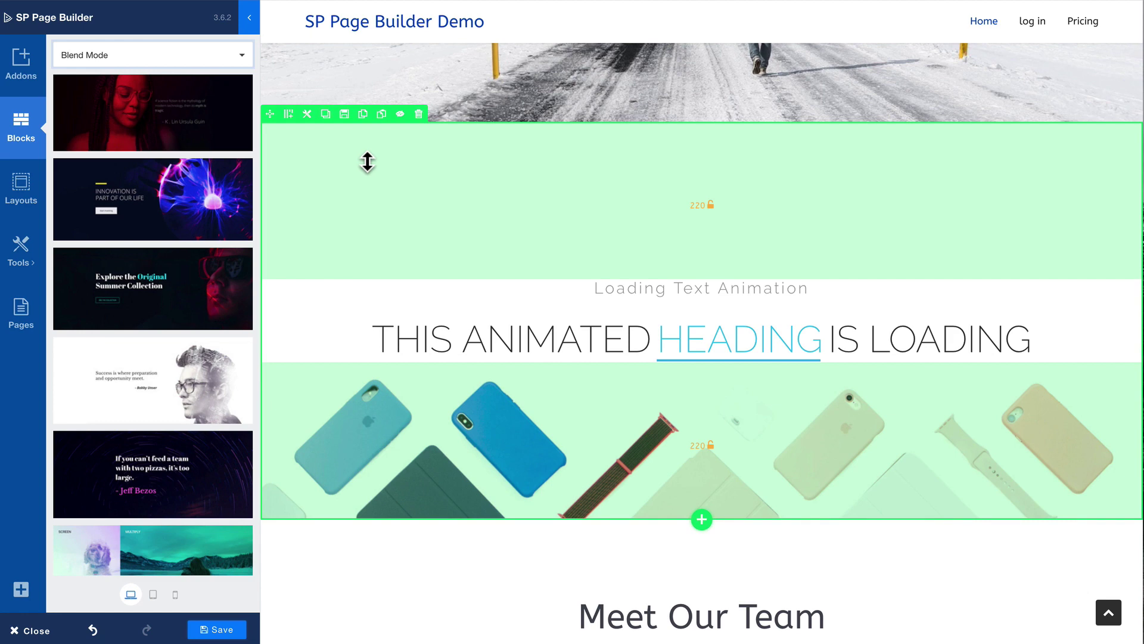
{"action": "scroll", "coordinate": [115, 244], "scroll_direction": "down", "scroll_amount": 3}
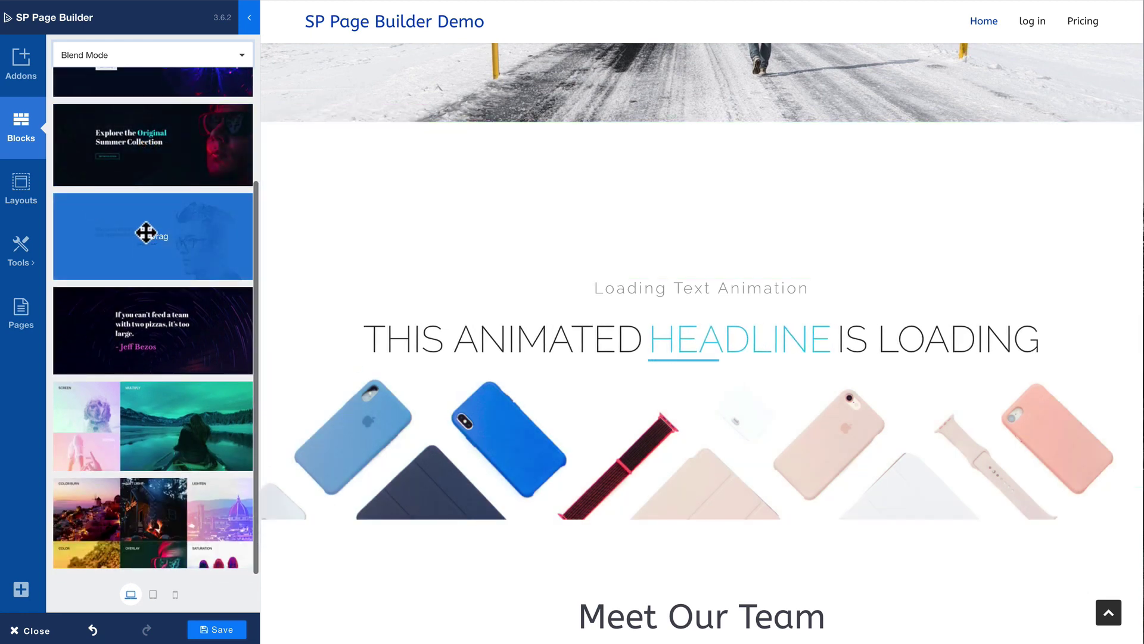
{"action": "left_click_drag", "start_coordinate": [146, 234], "coordinate": [482, 197]}
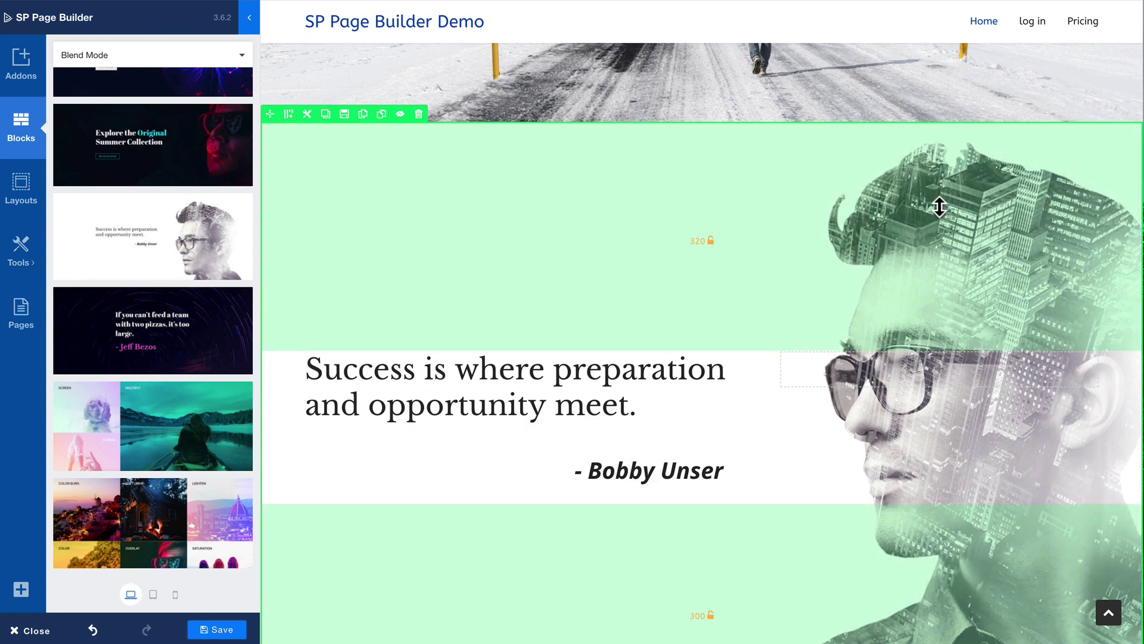
{"action": "scroll", "coordinate": [279, 353], "scroll_direction": "down", "scroll_amount": 5}
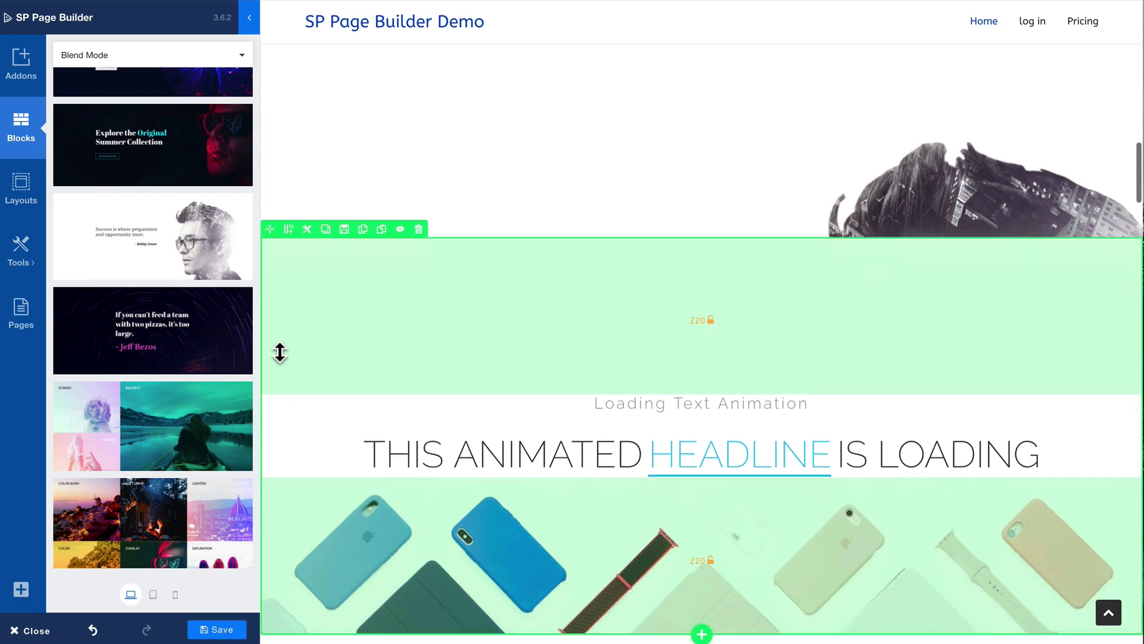
{"action": "scroll", "coordinate": [282, 354], "scroll_direction": "up", "scroll_amount": 3}
{"action": "scroll", "coordinate": [280, 358], "scroll_direction": "up", "scroll_amount": 3}
{"action": "scroll", "coordinate": [280, 354], "scroll_direction": "down", "scroll_amount": 8}
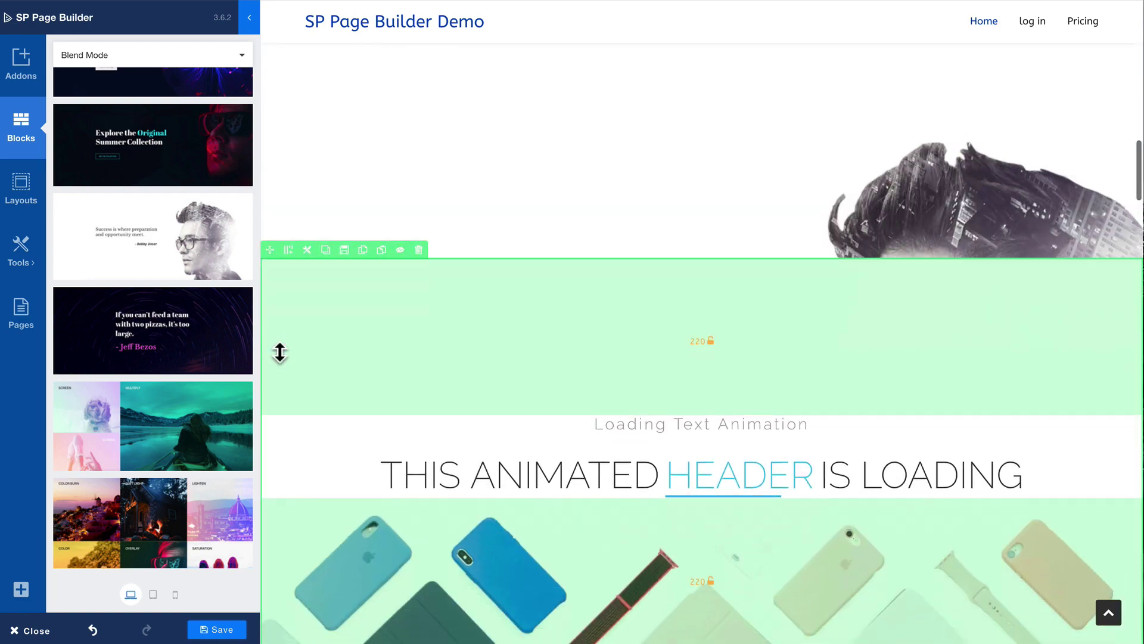
{"action": "scroll", "coordinate": [280, 357], "scroll_direction": "down", "scroll_amount": 6}
- Open the quote section's settings and scroll through them
{"action": "scroll", "coordinate": [281, 356], "scroll_direction": "up", "scroll_amount": 12}
{"action": "left_click", "coordinate": [307, 207]}
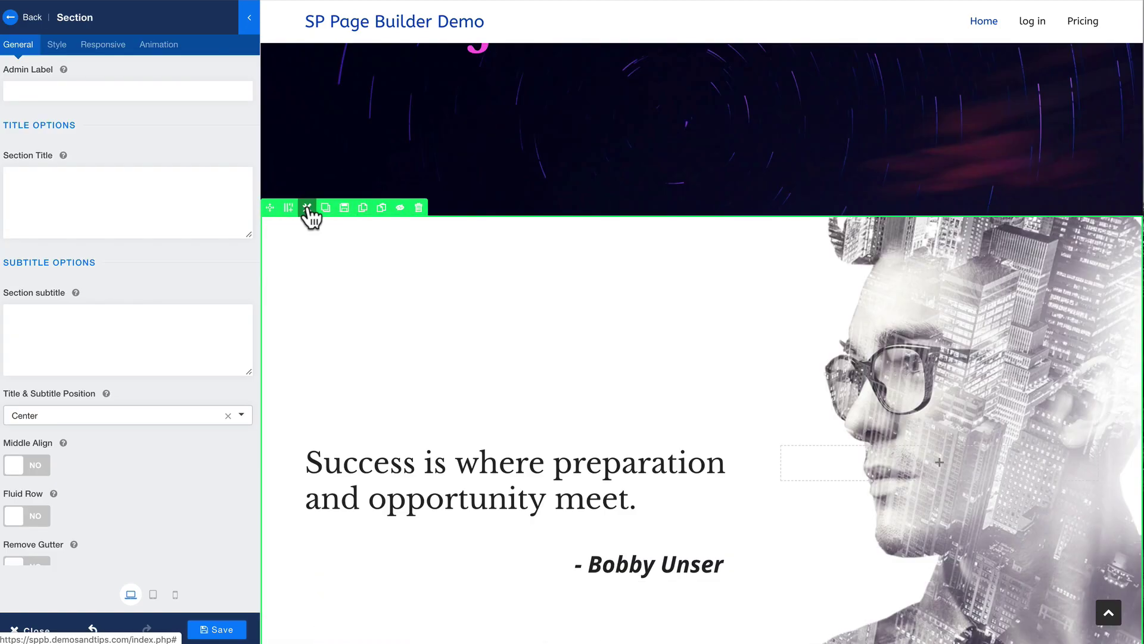
{"action": "scroll", "coordinate": [378, 371], "scroll_direction": "down", "scroll_amount": 3}
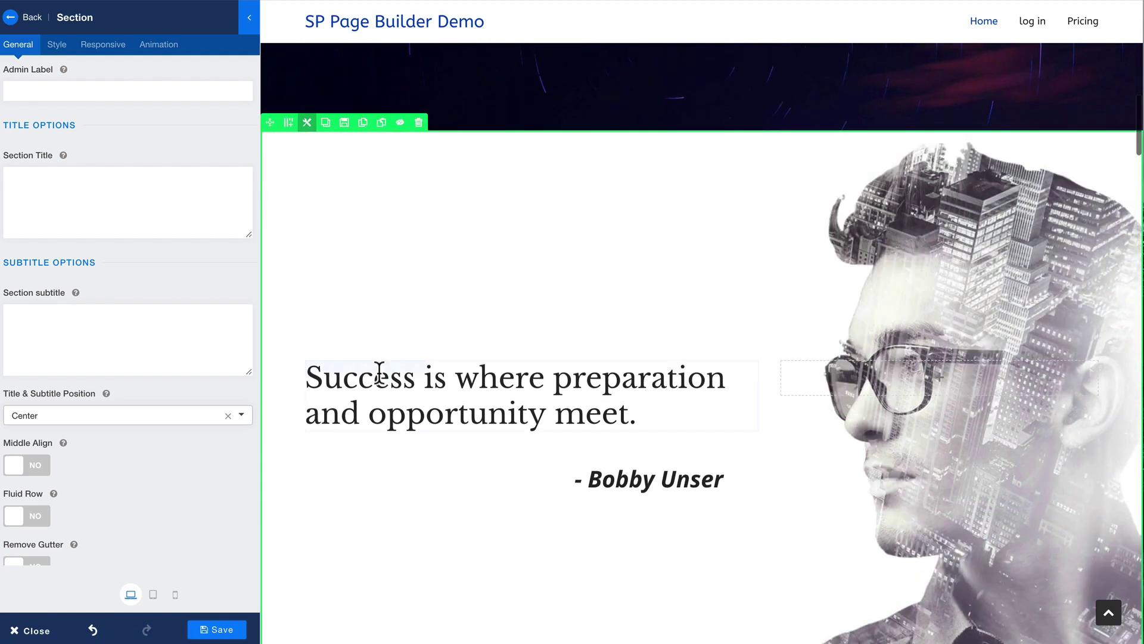
{"action": "scroll", "coordinate": [98, 381], "scroll_direction": "down", "scroll_amount": 2}
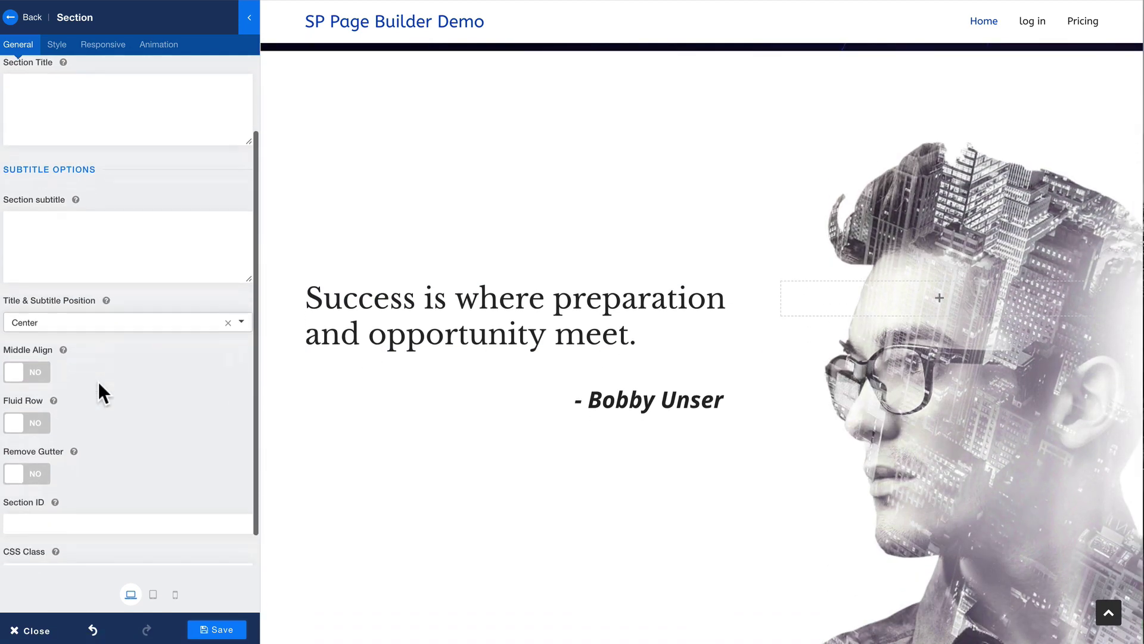
{"action": "scroll", "coordinate": [97, 381], "scroll_direction": "up", "scroll_amount": 2}
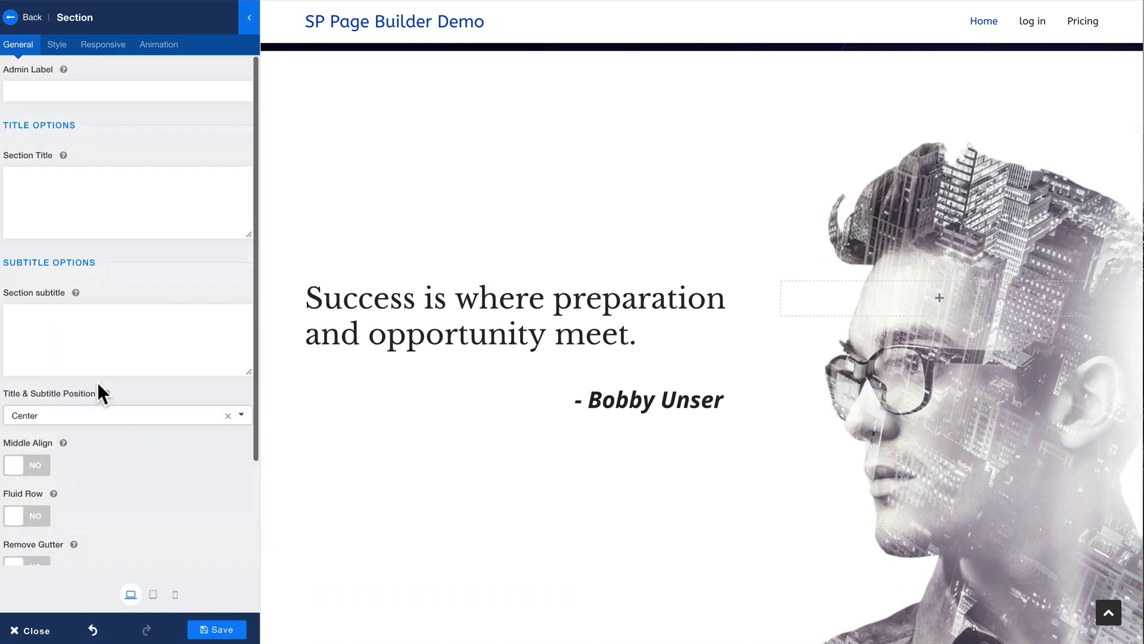
- Review the Style tab's Background image and Overlay pattern options, then close the settings
{"action": "left_click", "coordinate": [58, 44]}
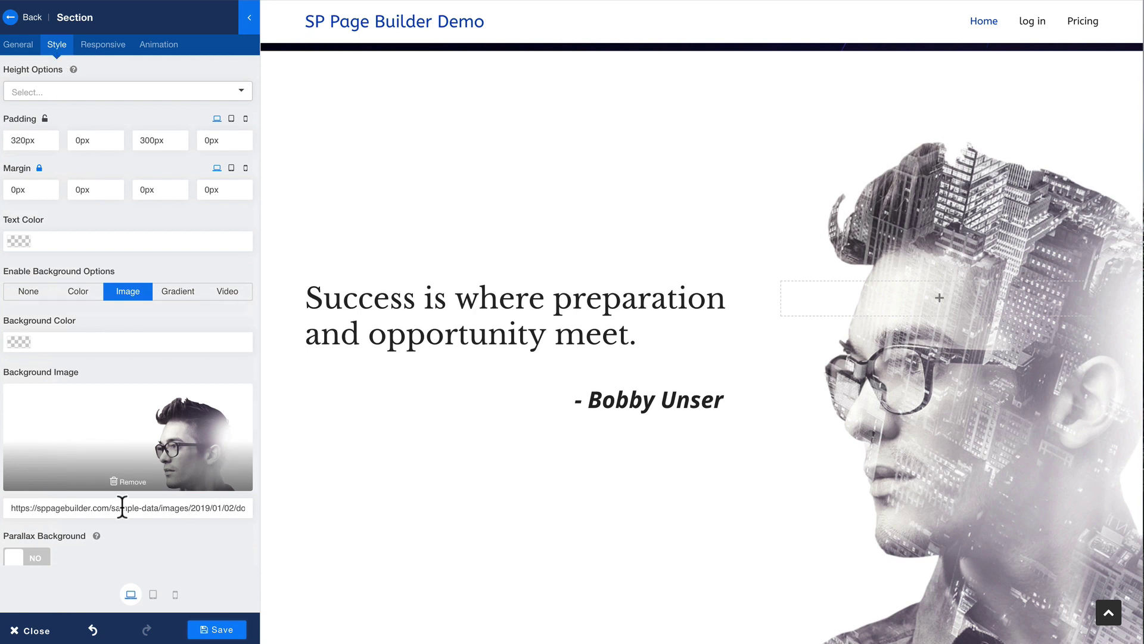
{"action": "scroll", "coordinate": [37, 471], "scroll_direction": "down", "scroll_amount": 3}
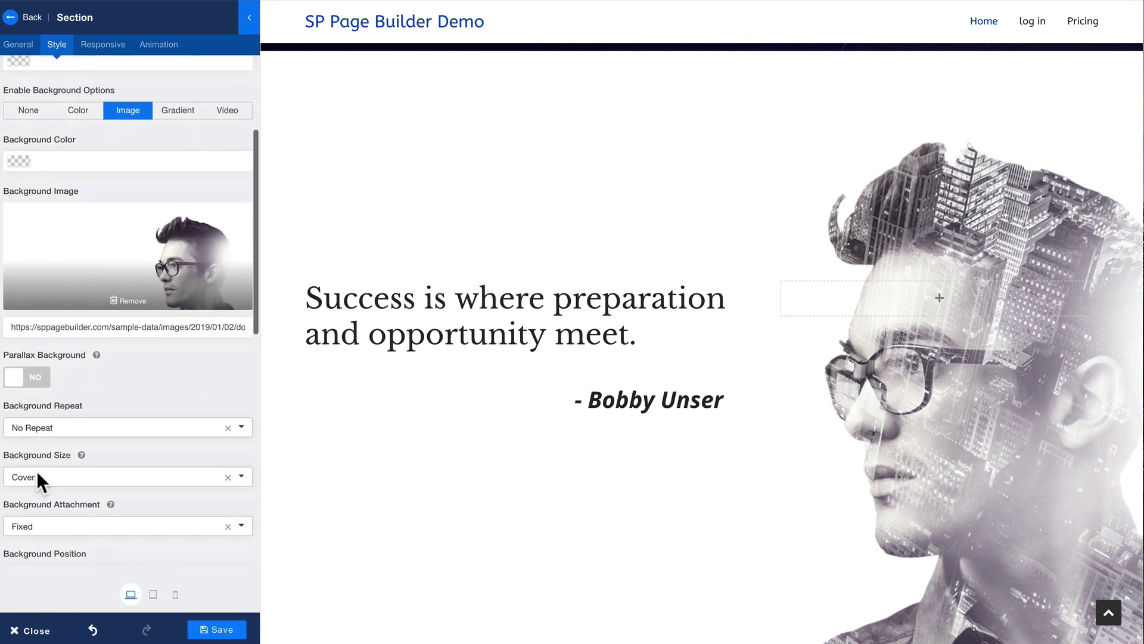
{"action": "scroll", "coordinate": [37, 471], "scroll_direction": "down", "scroll_amount": 2}
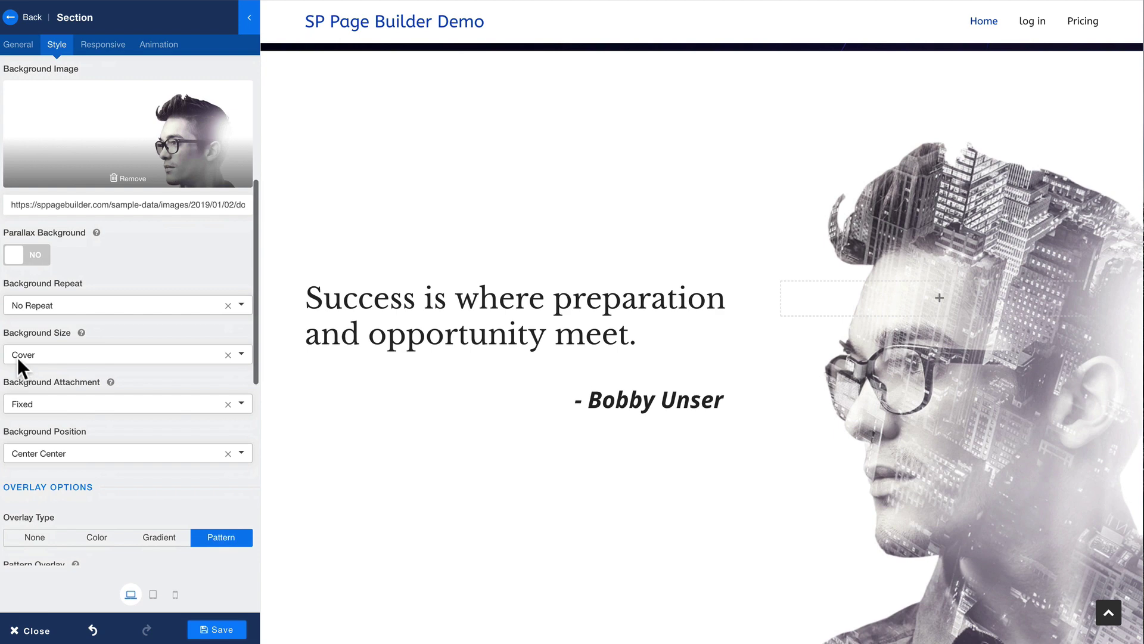
{"action": "scroll", "coordinate": [91, 368], "scroll_direction": "down", "scroll_amount": 1}
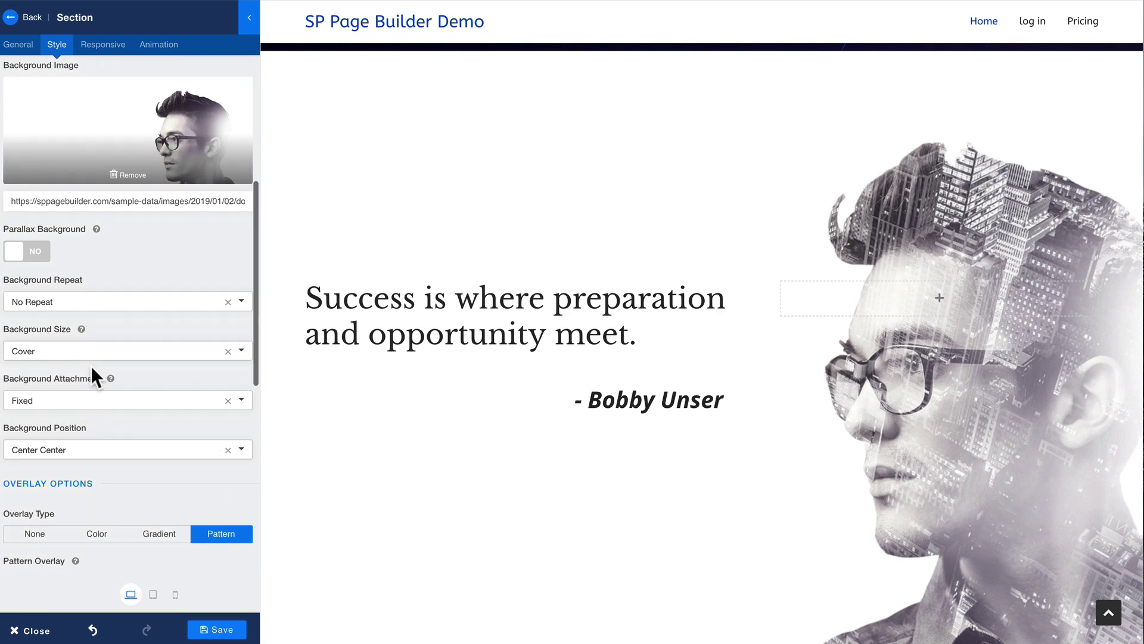
{"action": "scroll", "coordinate": [792, 417], "scroll_direction": "down", "scroll_amount": 2}
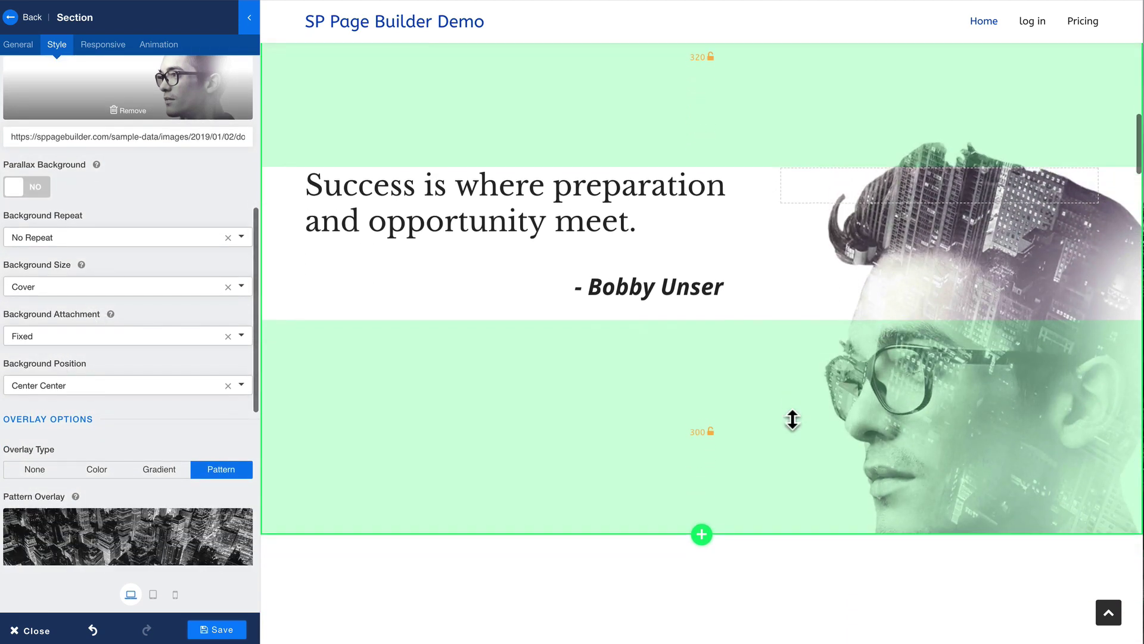
{"action": "scroll", "coordinate": [792, 417], "scroll_direction": "up", "scroll_amount": 3}
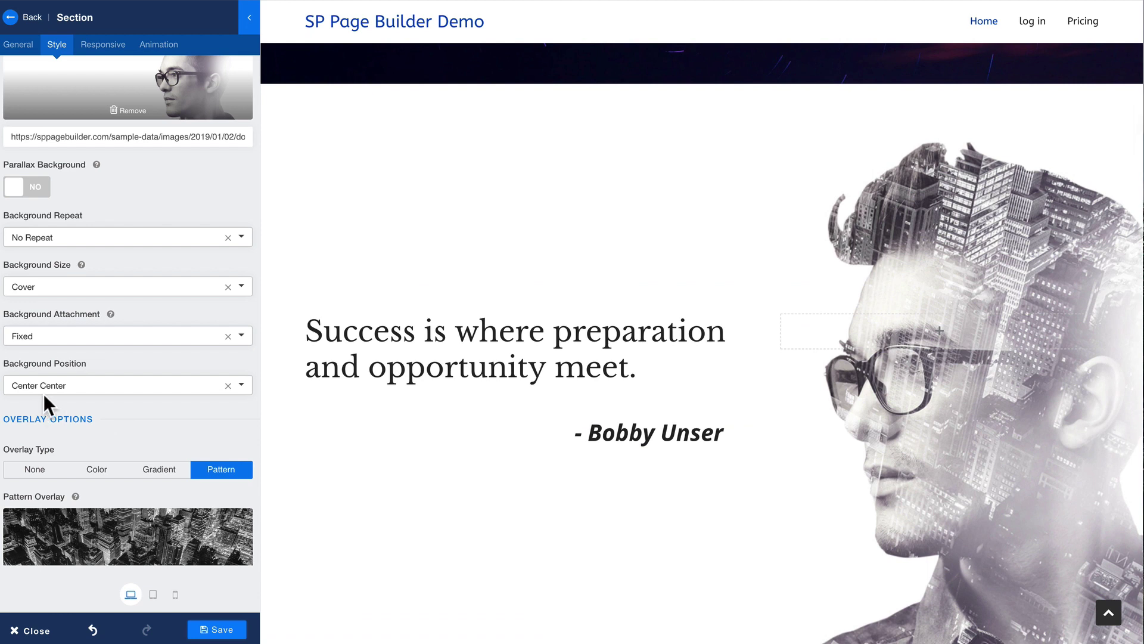
{"action": "scroll", "coordinate": [91, 392], "scroll_direction": "down", "scroll_amount": 2}
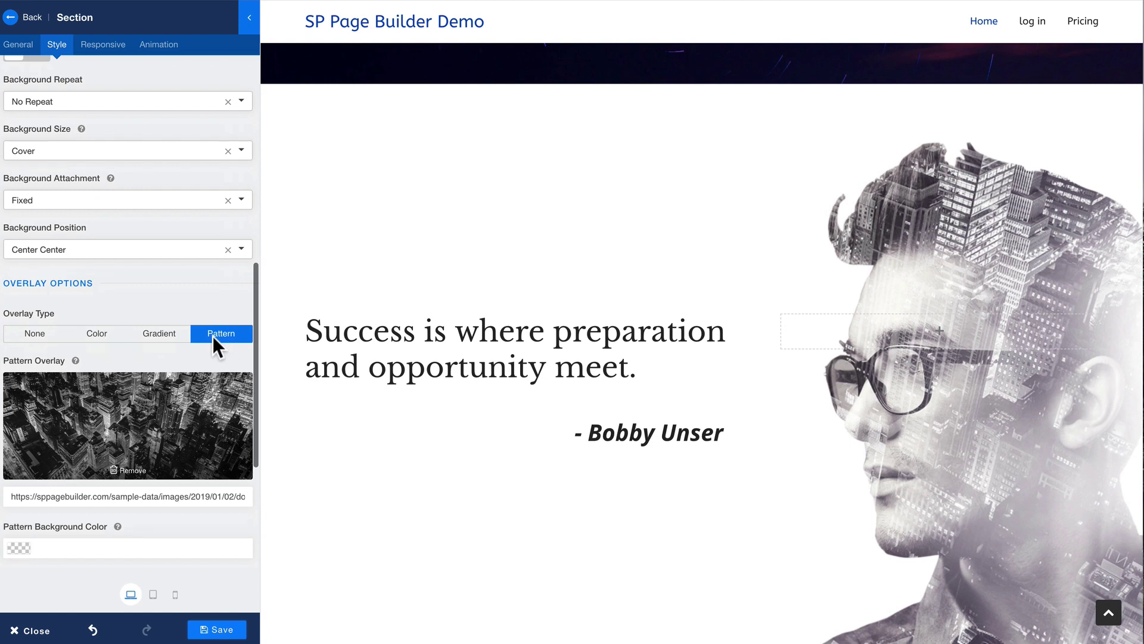
{"action": "scroll", "coordinate": [978, 290], "scroll_direction": "down", "scroll_amount": 3}
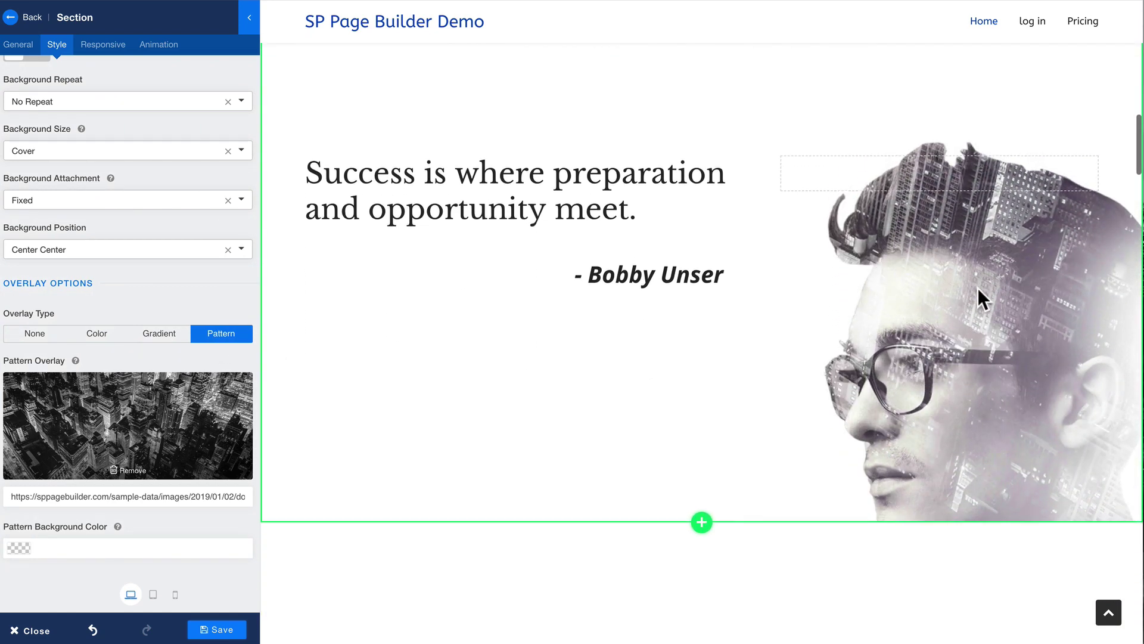
{"action": "scroll", "coordinate": [978, 289], "scroll_direction": "up", "scroll_amount": 4}
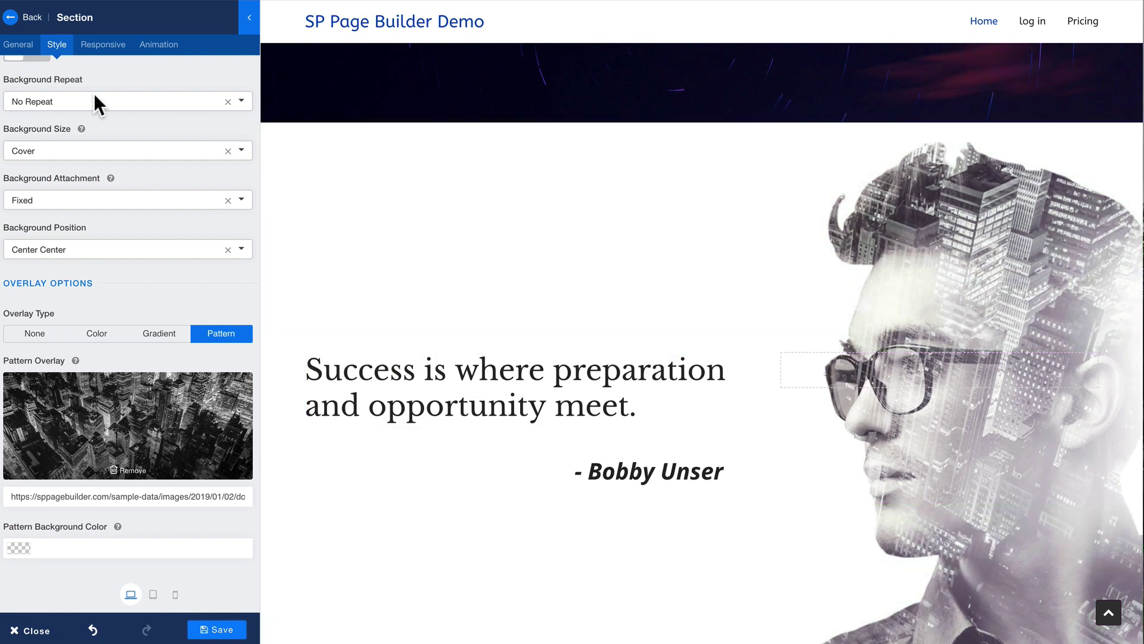
{"action": "scroll", "coordinate": [83, 95], "scroll_direction": "up", "scroll_amount": 1}
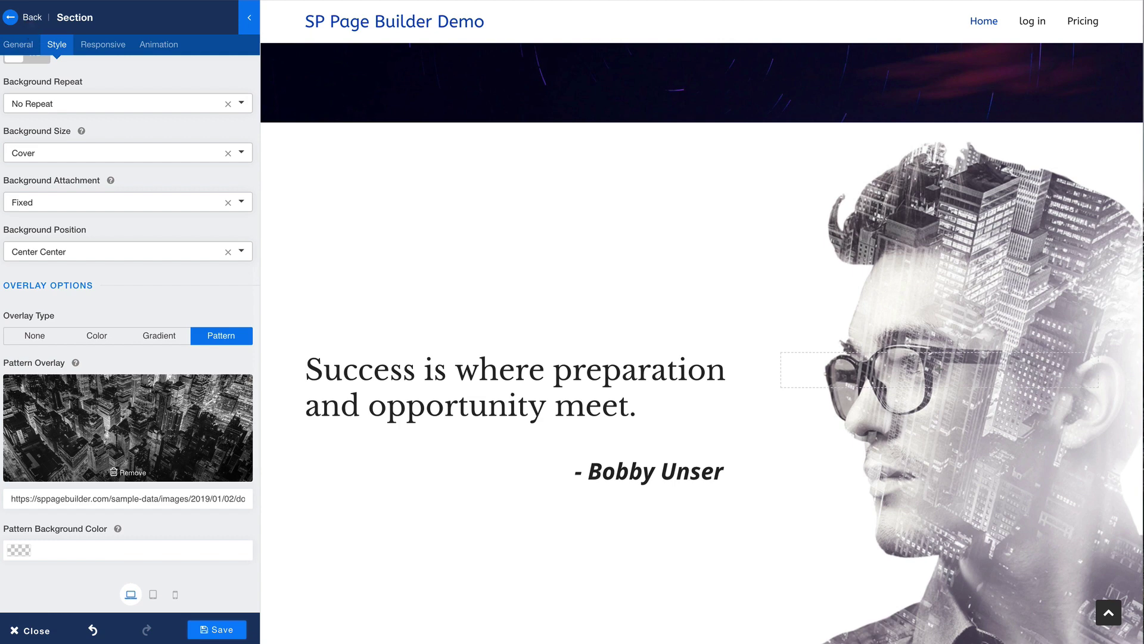
{"action": "key", "text": "Escape"}
- From Slideshow Video Background, place the 'We Touch The Skies Above The Sun' city-tower block
{"action": "left_click", "coordinate": [21, 128]}
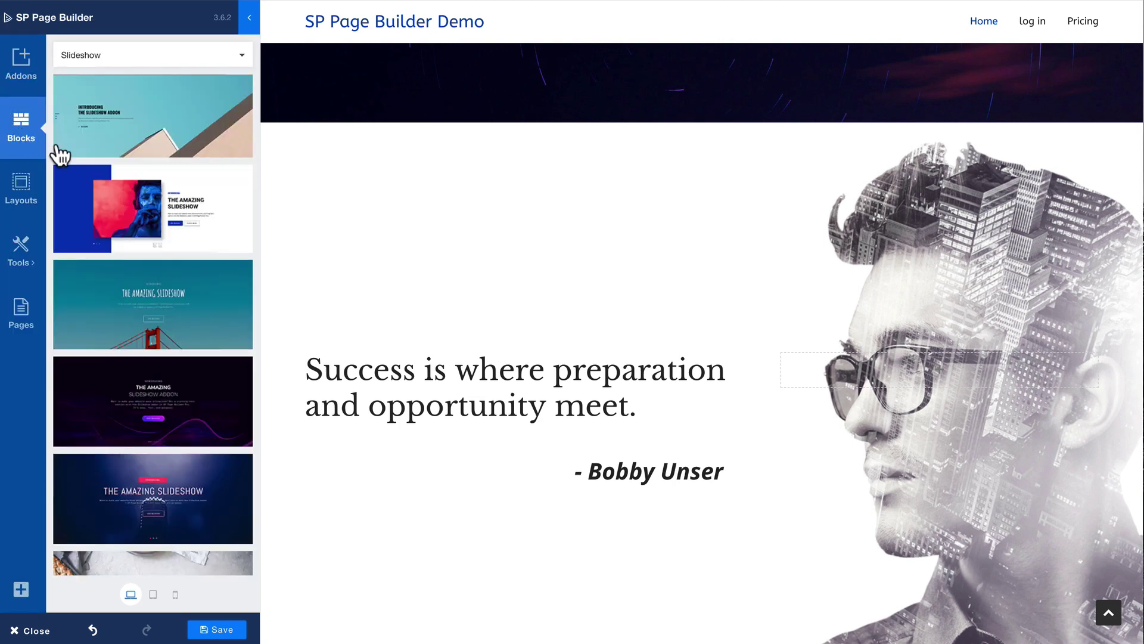
{"action": "left_click", "coordinate": [107, 52]}
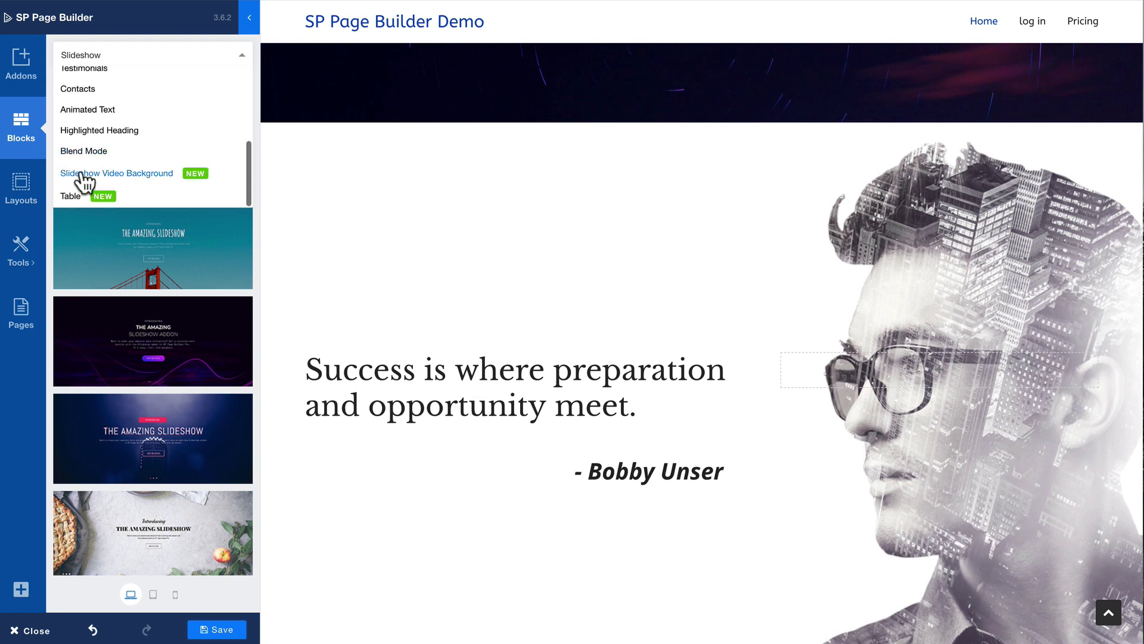
{"action": "left_click", "coordinate": [86, 175]}
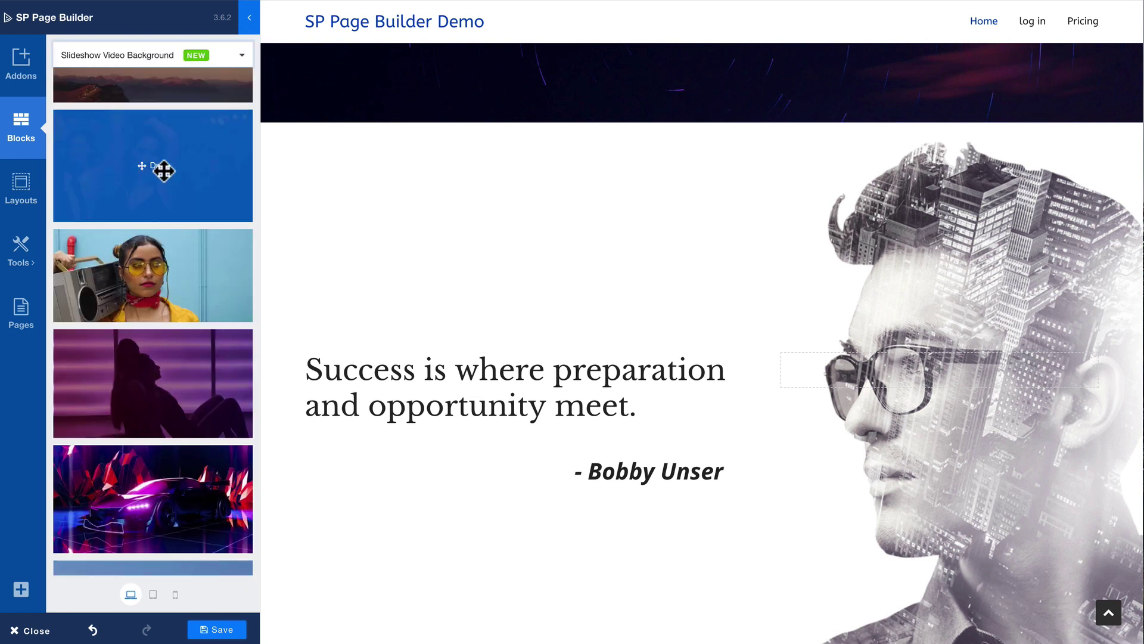
{"action": "scroll", "coordinate": [120, 172], "scroll_direction": "down", "scroll_amount": 4}
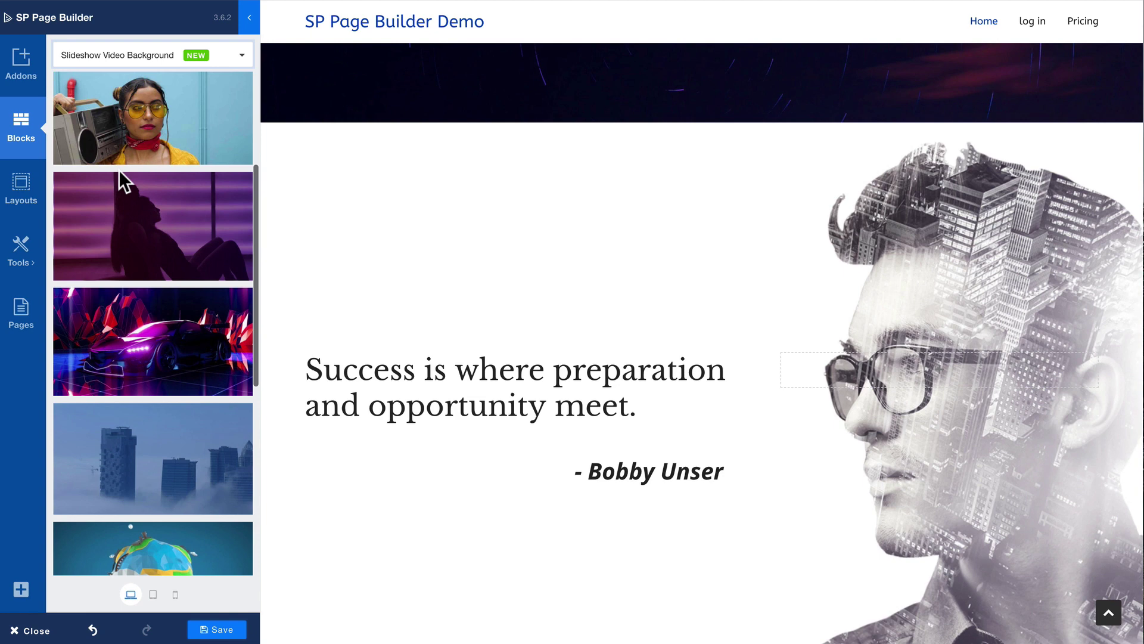
{"action": "scroll", "coordinate": [120, 172], "scroll_direction": "down", "scroll_amount": 4}
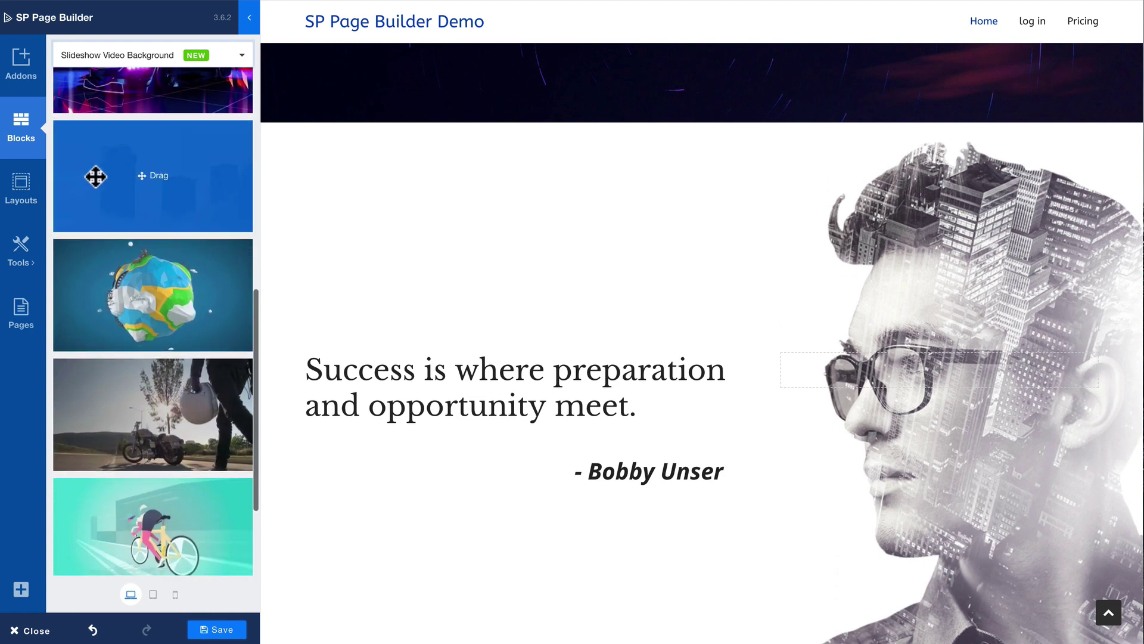
{"action": "left_click_drag", "start_coordinate": [280, 162], "coordinate": [326, 161]}
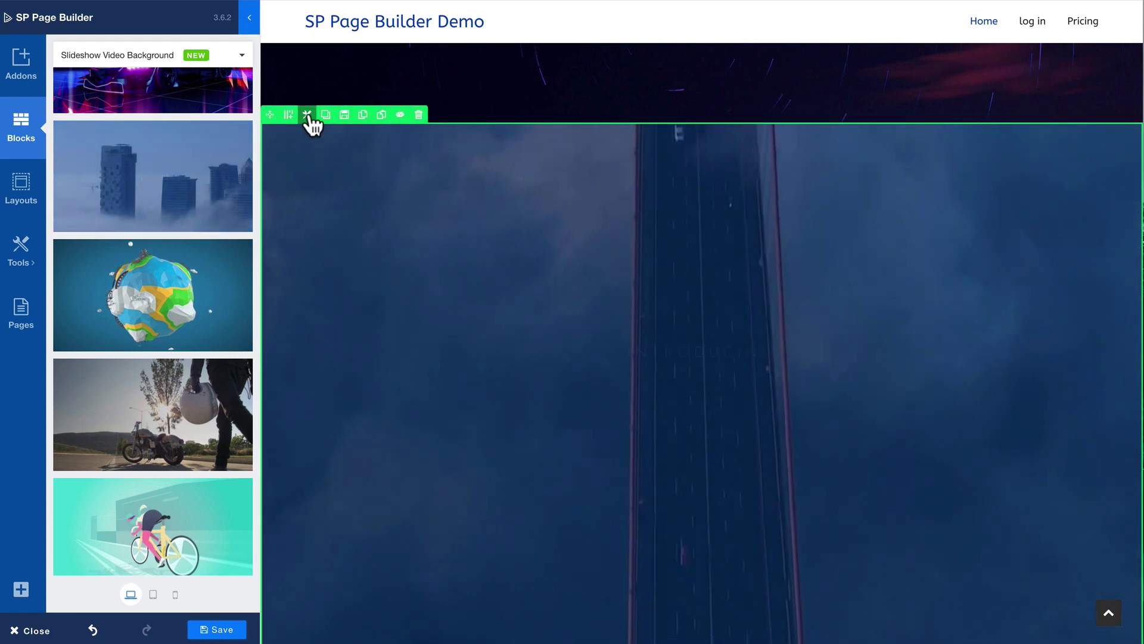
- Review the video section's General and Style settings, then close them
{"action": "left_click", "coordinate": [307, 116]}
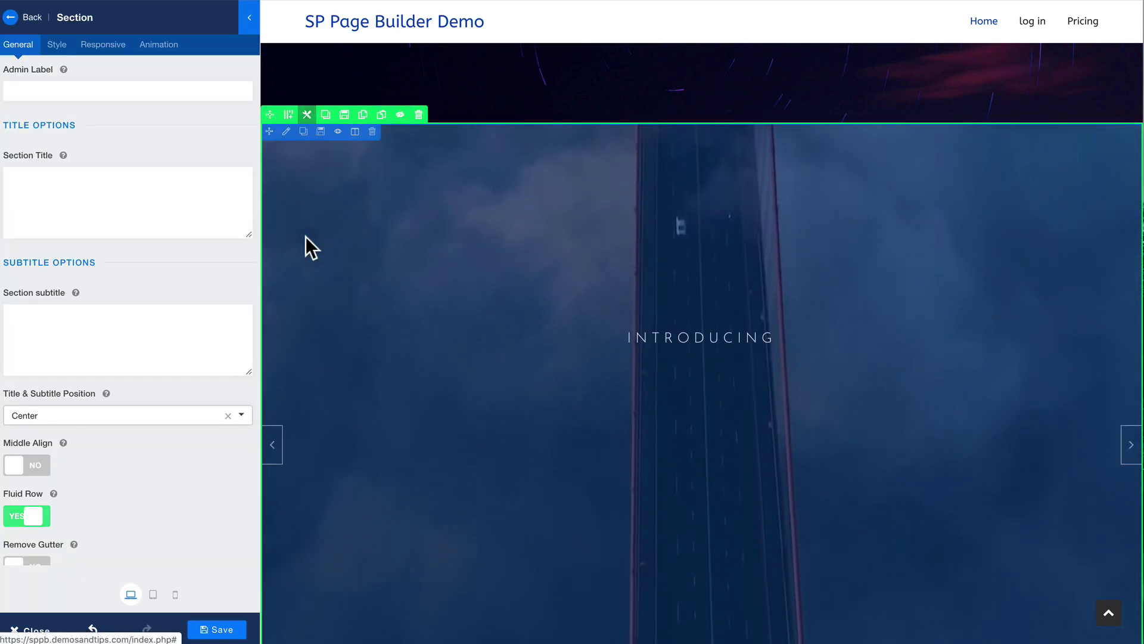
{"action": "scroll", "coordinate": [129, 281], "scroll_direction": "down", "scroll_amount": 3}
{"action": "scroll", "coordinate": [128, 281], "scroll_direction": "up", "scroll_amount": 3}
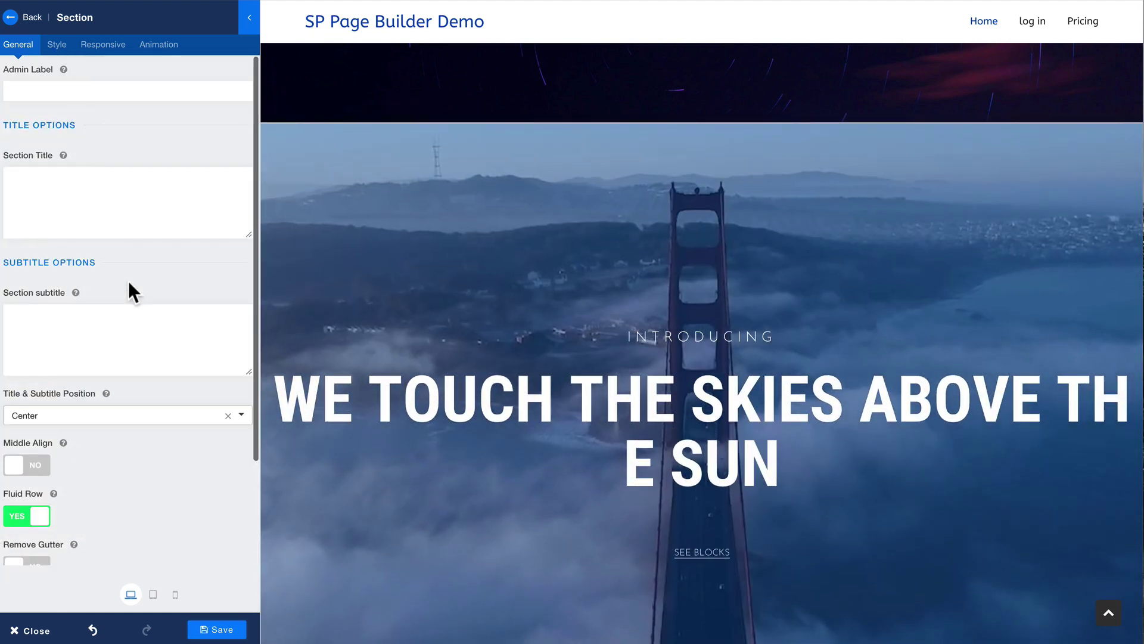
{"action": "left_click", "coordinate": [57, 45]}
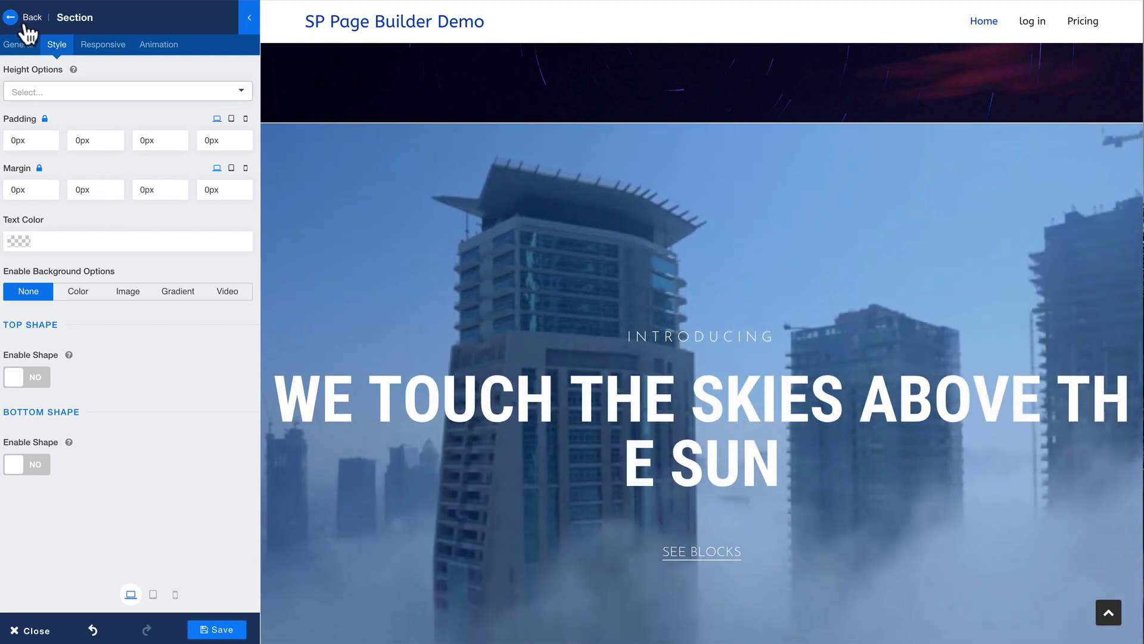
{"action": "left_click", "coordinate": [26, 24]}
- Return to the Blocks library and browse further down the Slideshow designs
{"action": "left_click", "coordinate": [21, 132]}
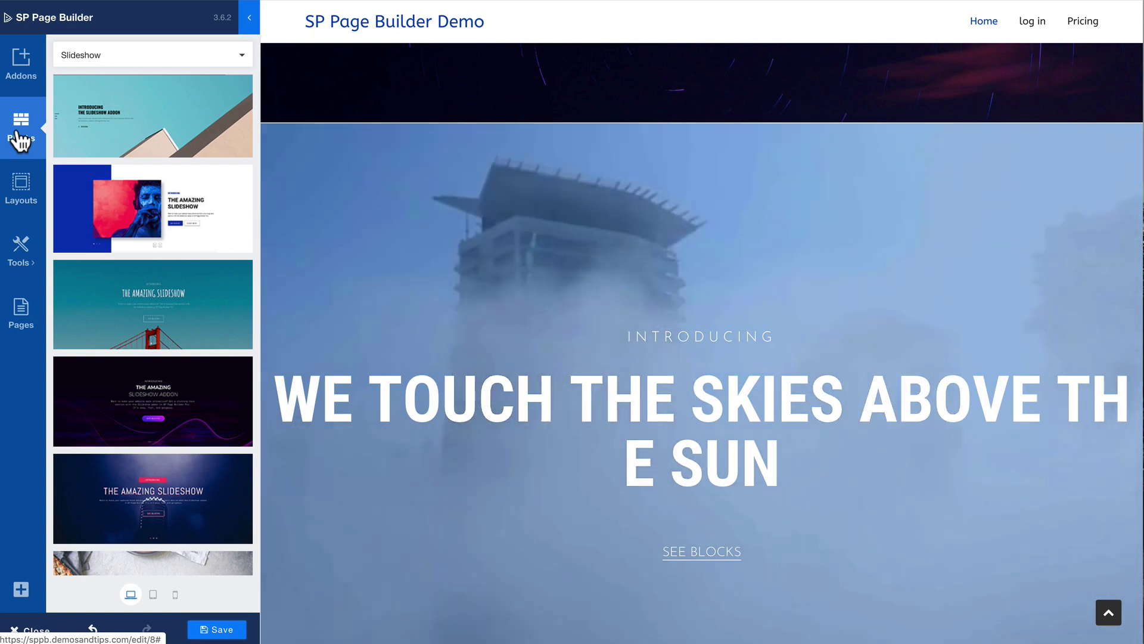
{"action": "scroll", "coordinate": [174, 223], "scroll_direction": "down", "scroll_amount": 8}
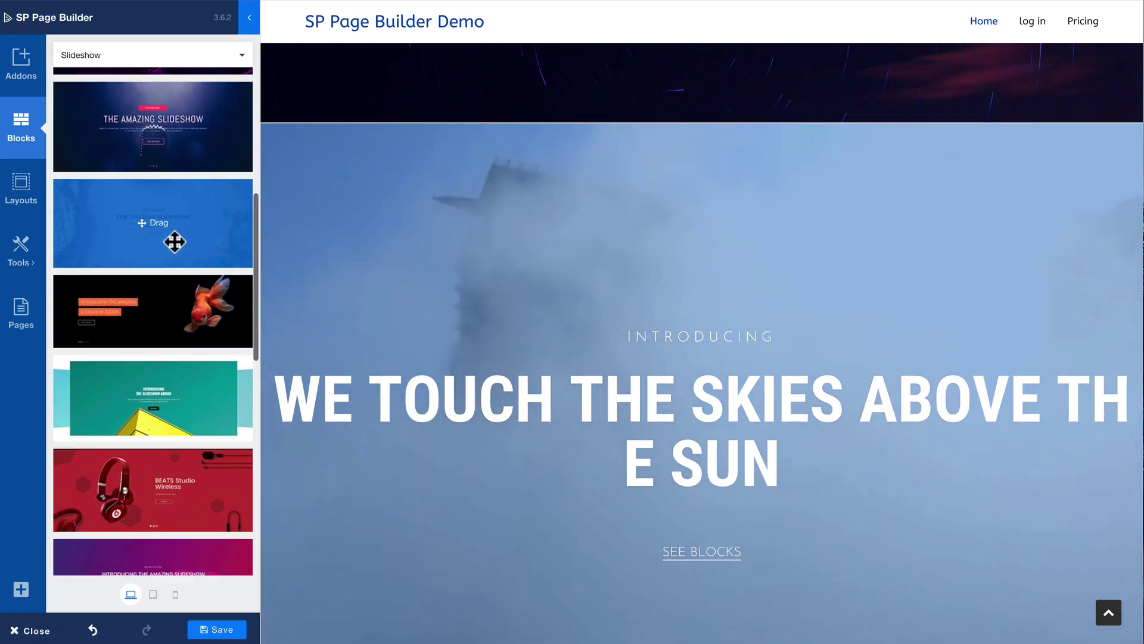
{"action": "scroll", "coordinate": [173, 241], "scroll_direction": "down", "scroll_amount": 9}
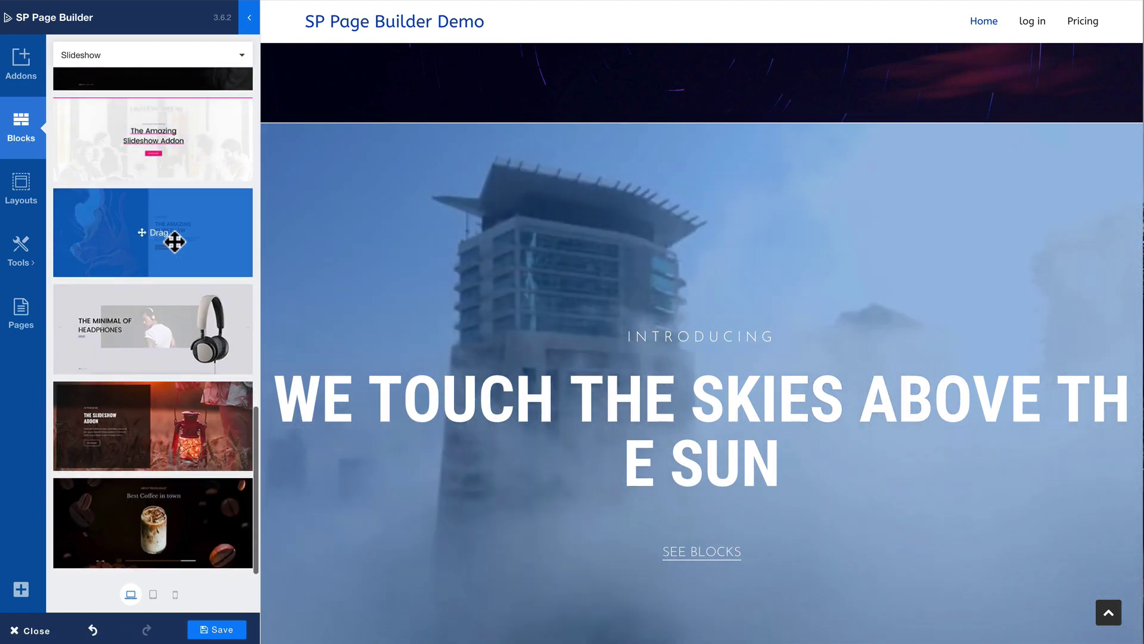